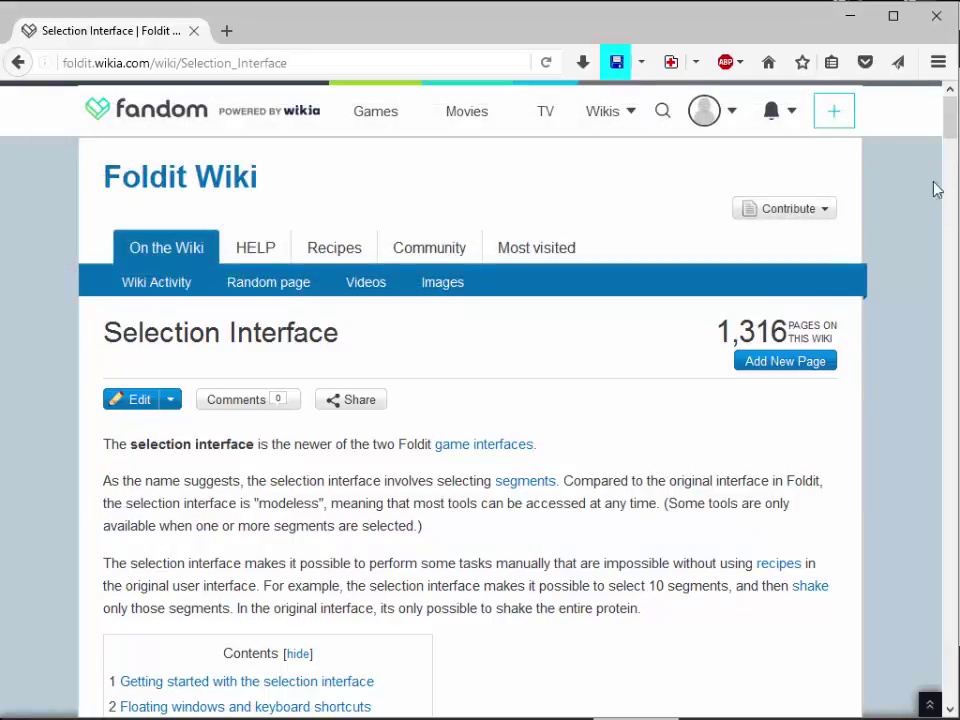
- Switch from the browser to Foldit and change the puzzle to the selection interface
left_click(850, 17)
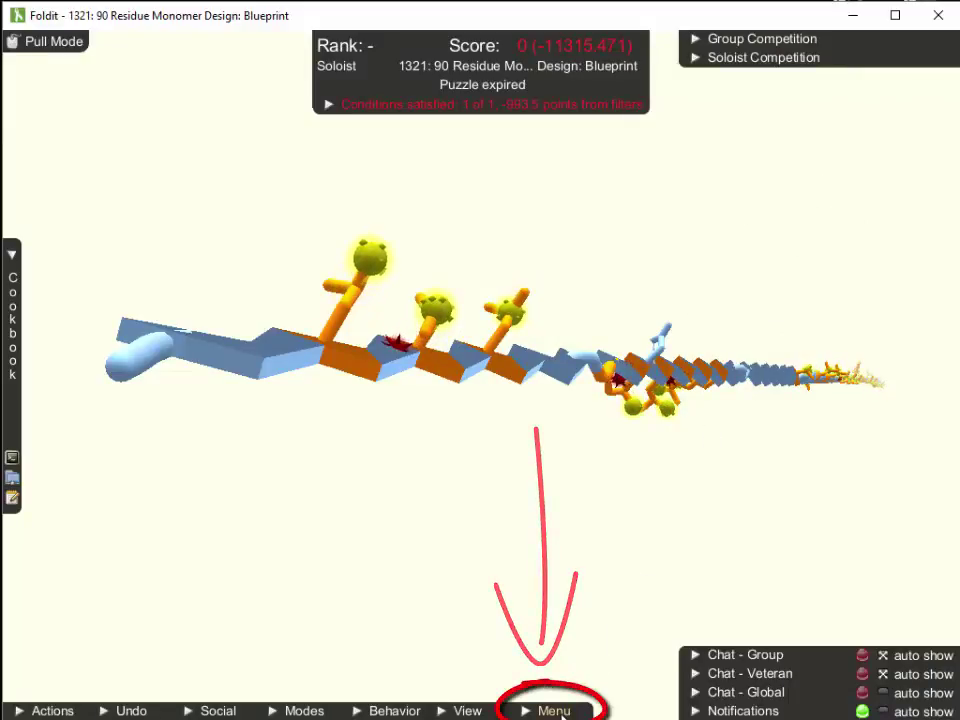
left_click(556, 711)
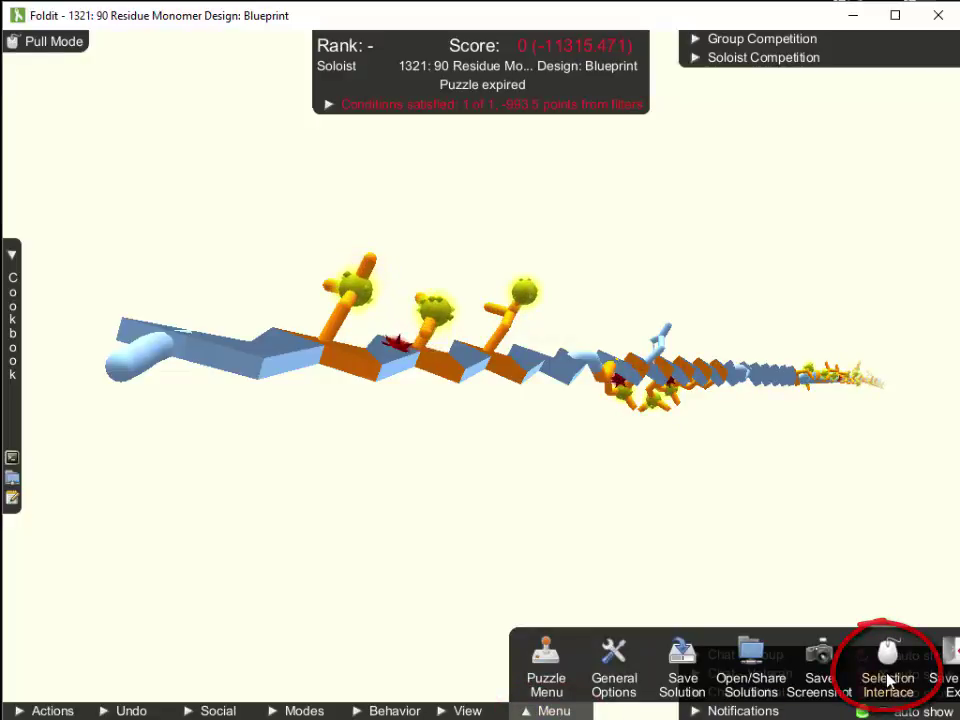
left_click(887, 683)
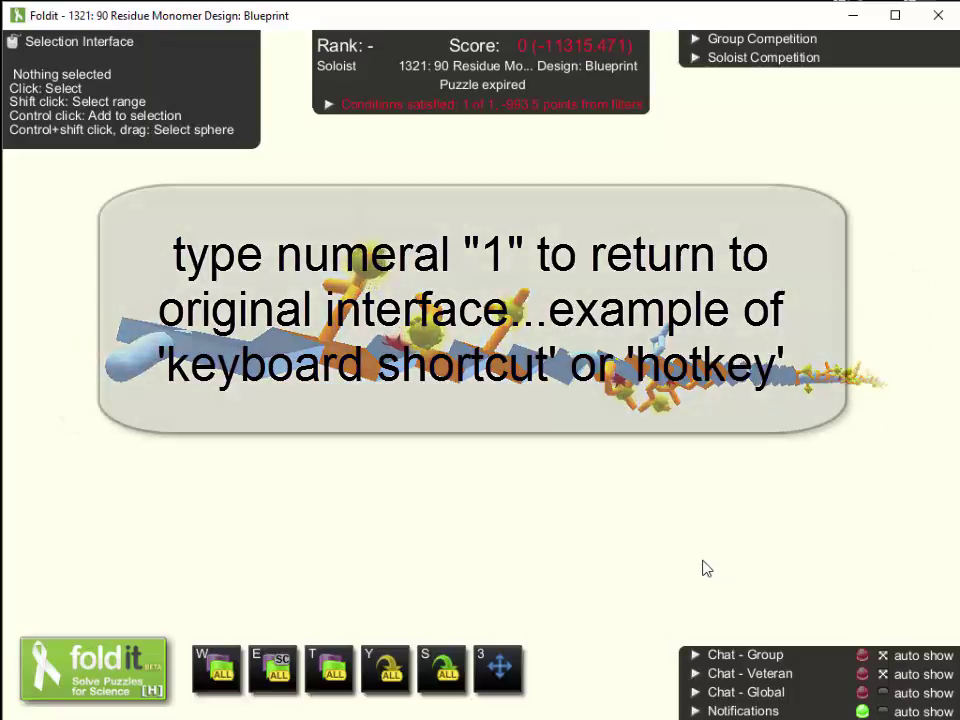
- Return to the original interface and switch the puzzle back to the selection interface
key("1")
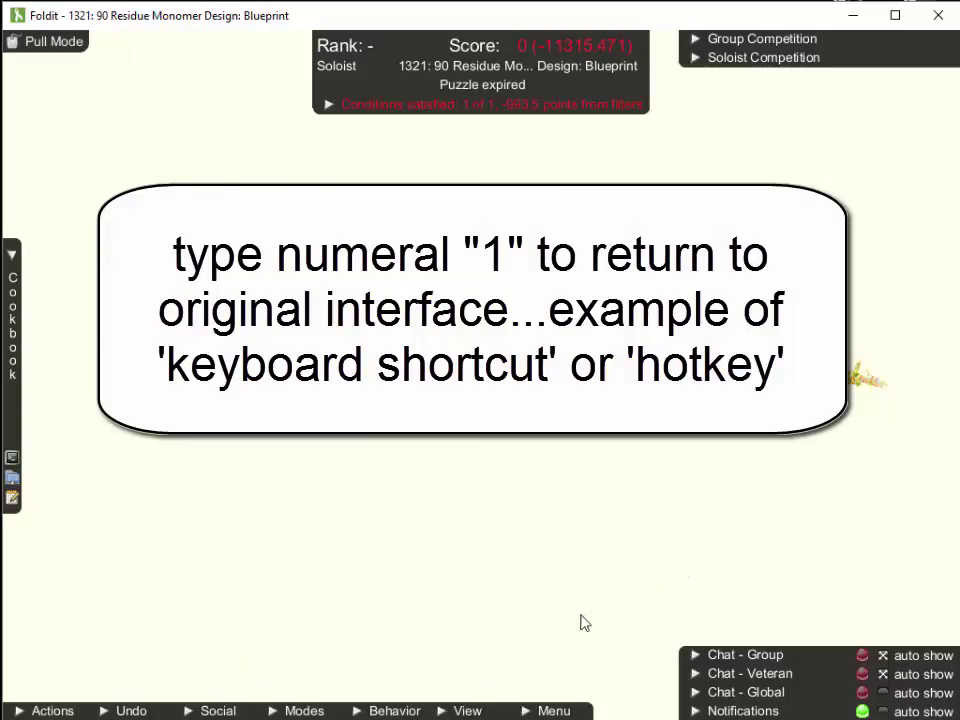
left_click(551, 711)
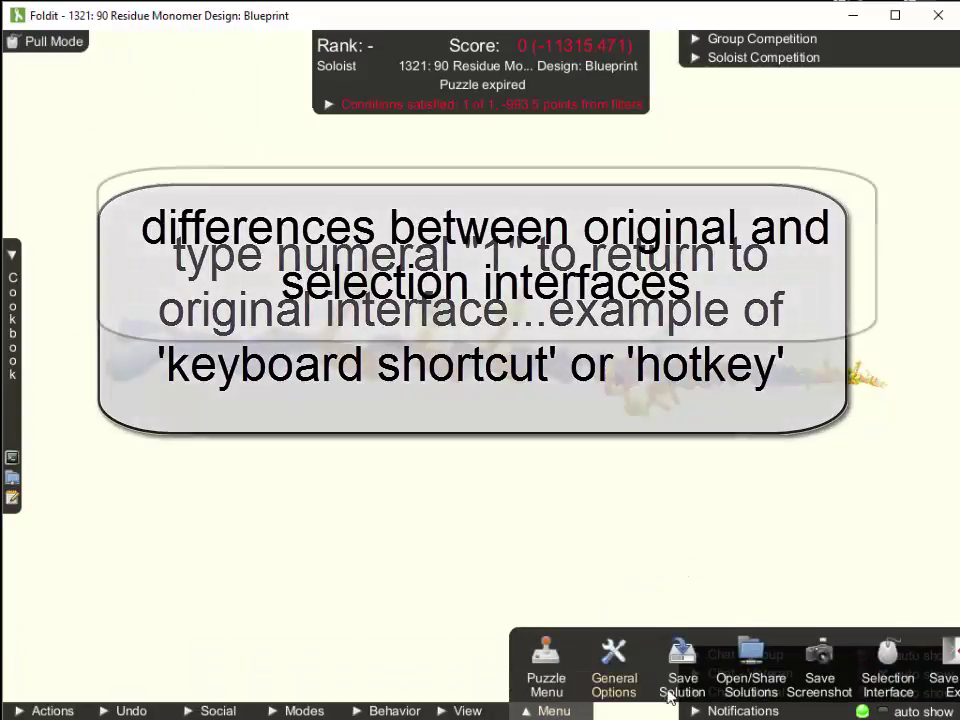
left_click(889, 678)
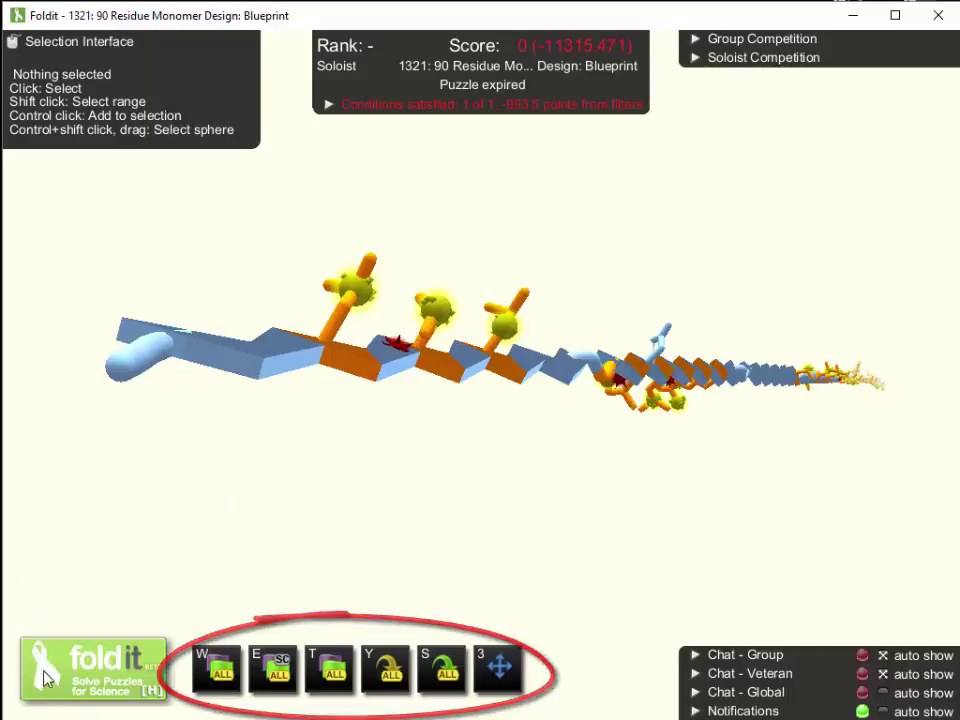
- Bring up the main menu window, move it down below the score display to view its options, and close it
left_click(121, 690)
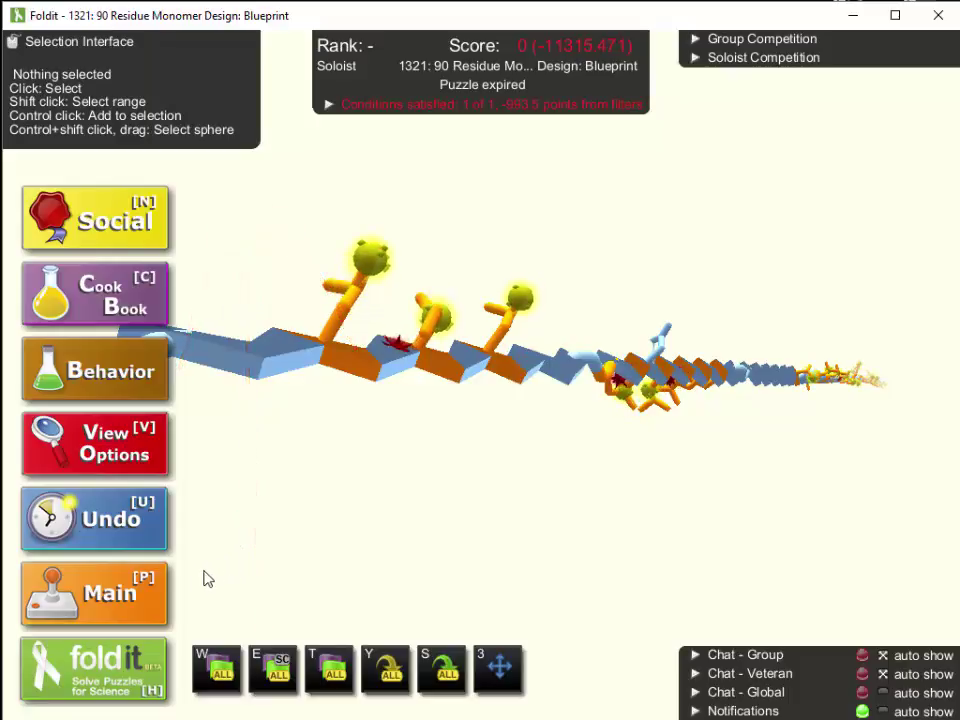
left_click(115, 597)
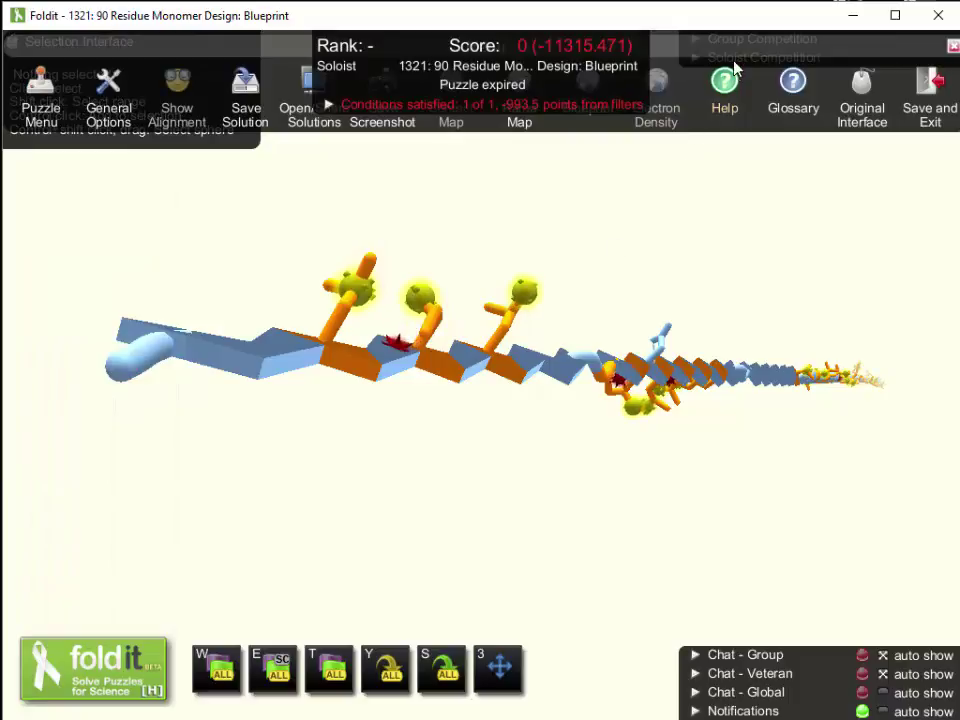
left_click_drag(738, 55, 733, 264)
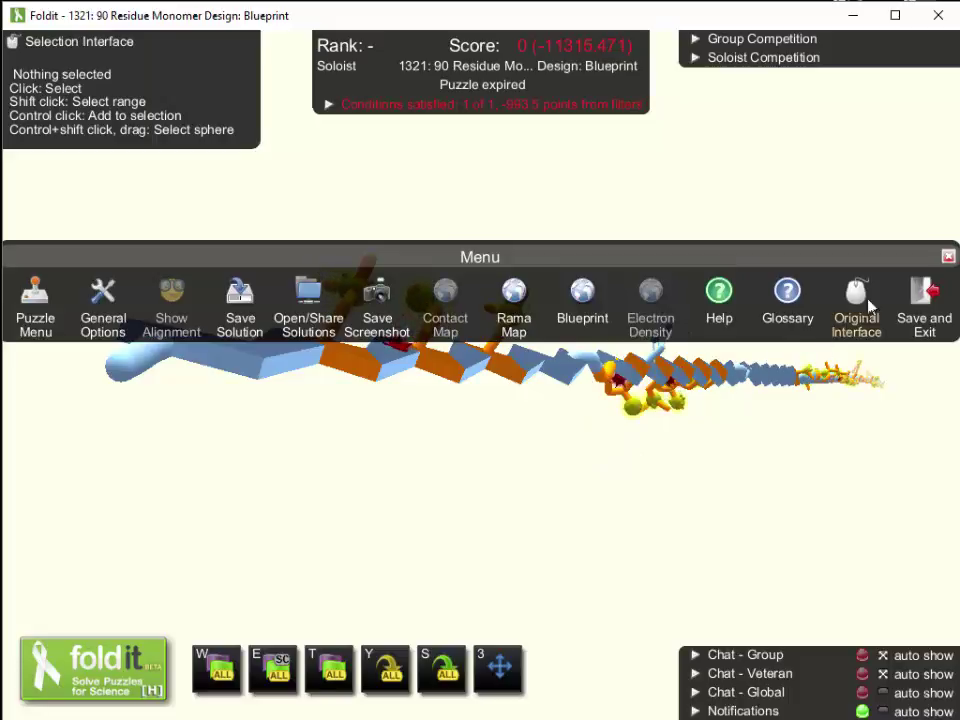
left_click(948, 257)
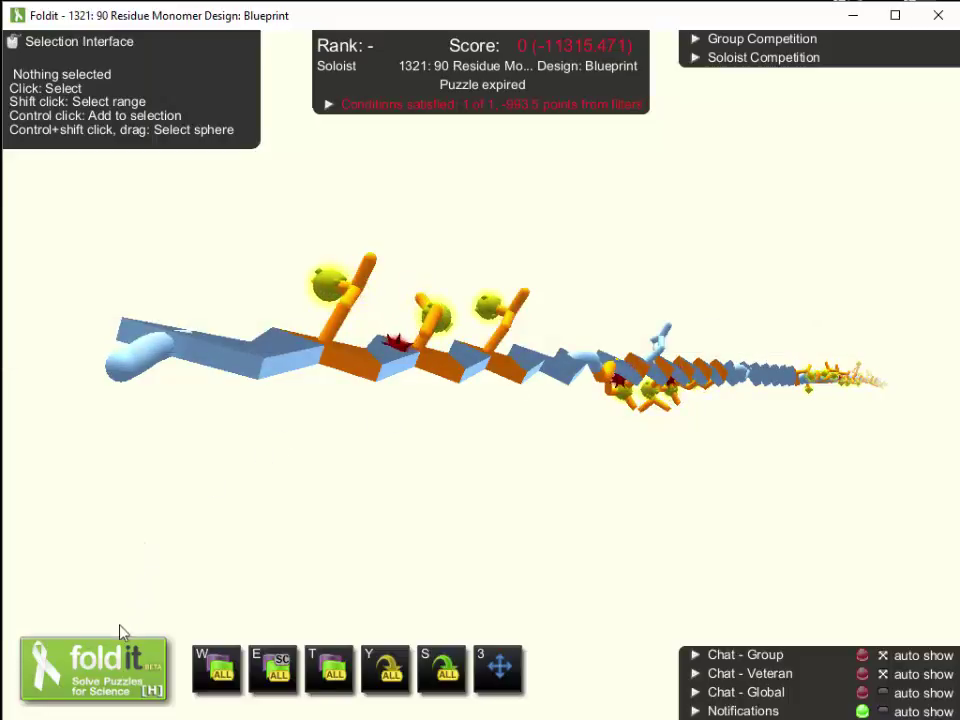
- View the View Options and Behavior Options windows, closing each one after viewing it
left_click(115, 657)
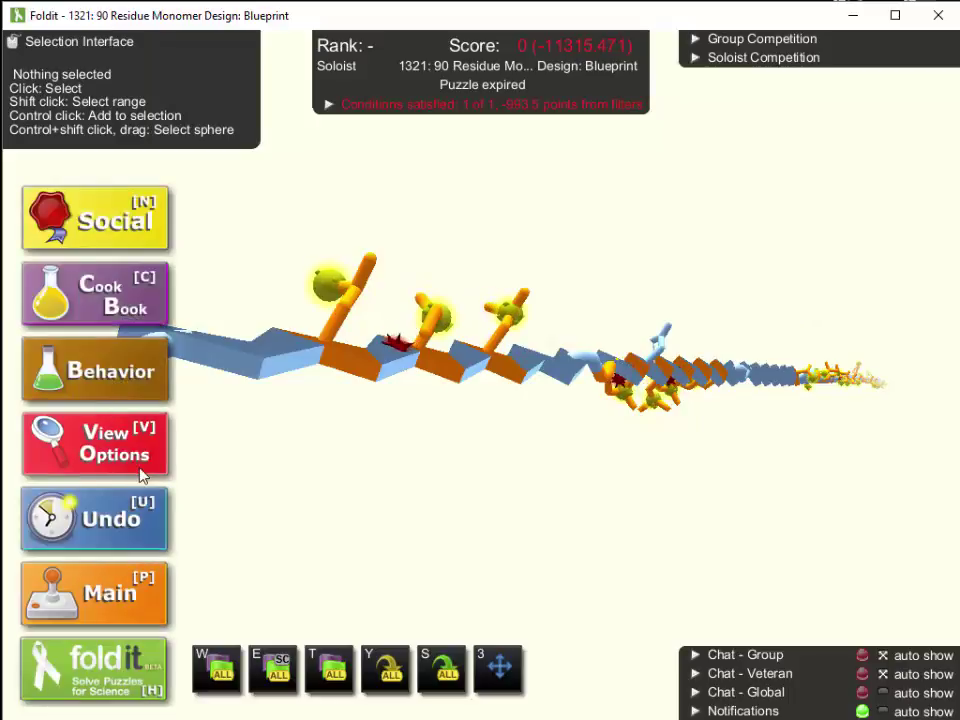
left_click(103, 346)
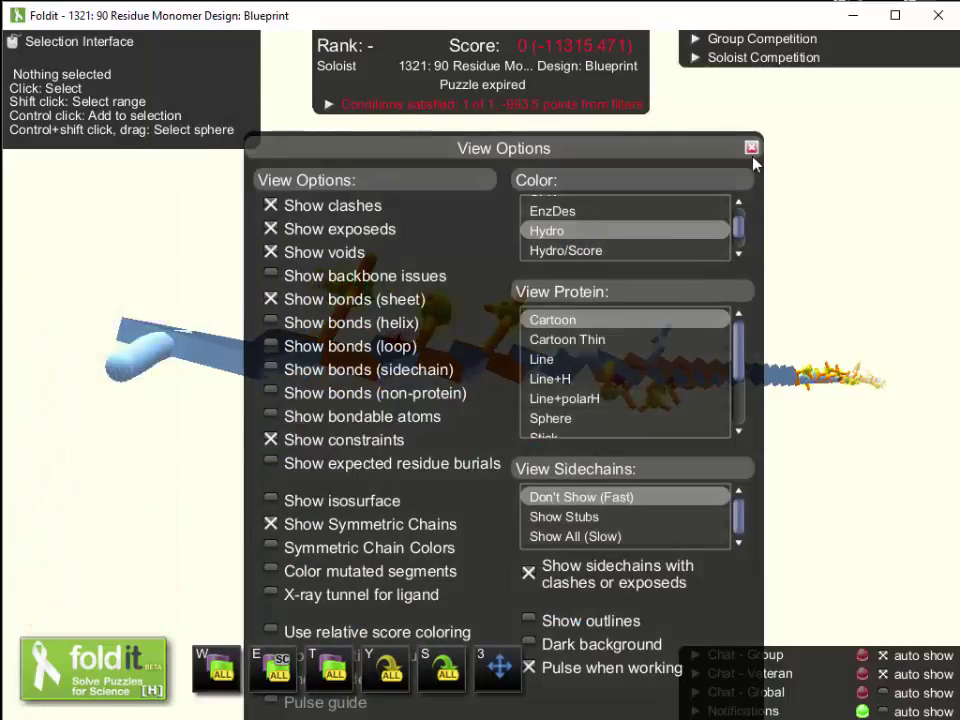
left_click(751, 148)
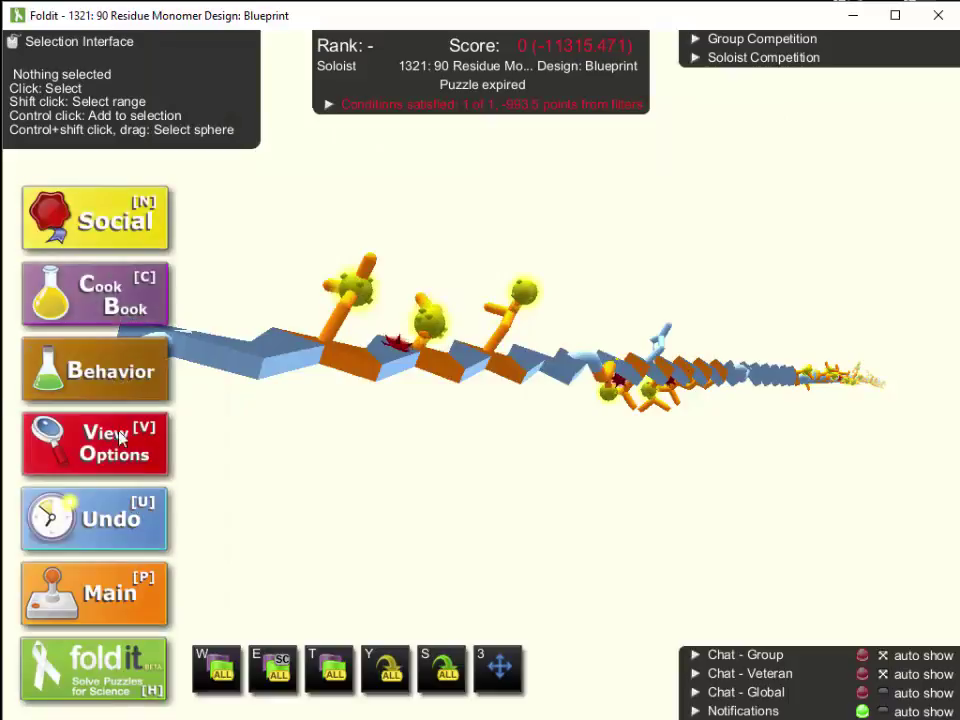
left_click(110, 371)
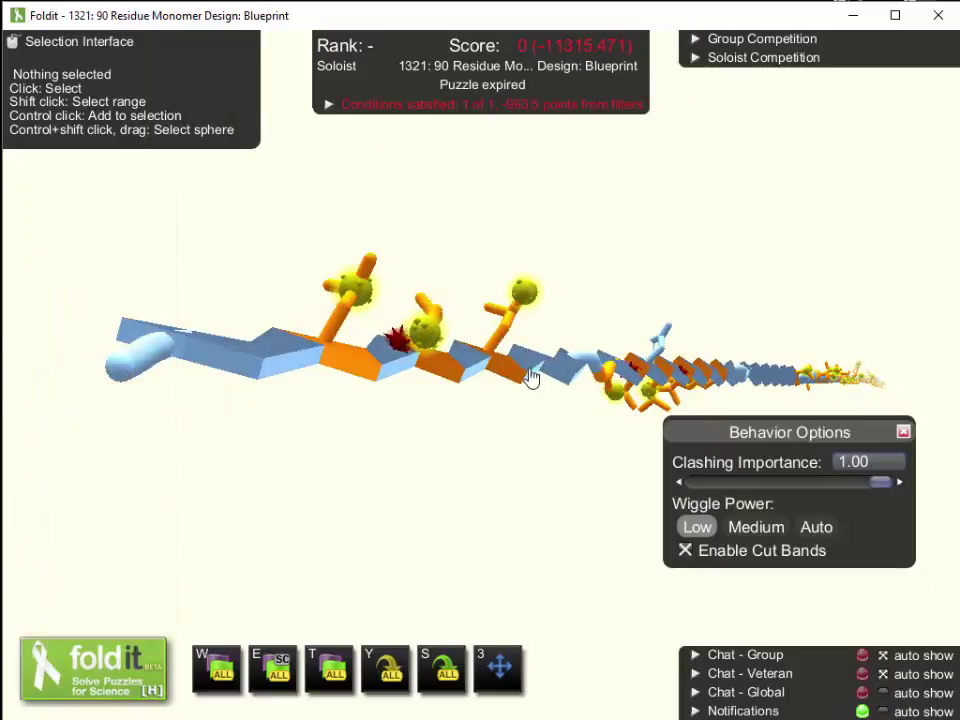
left_click(903, 433)
- View the recipe folders in the Cookbook and close it
left_click(95, 665)
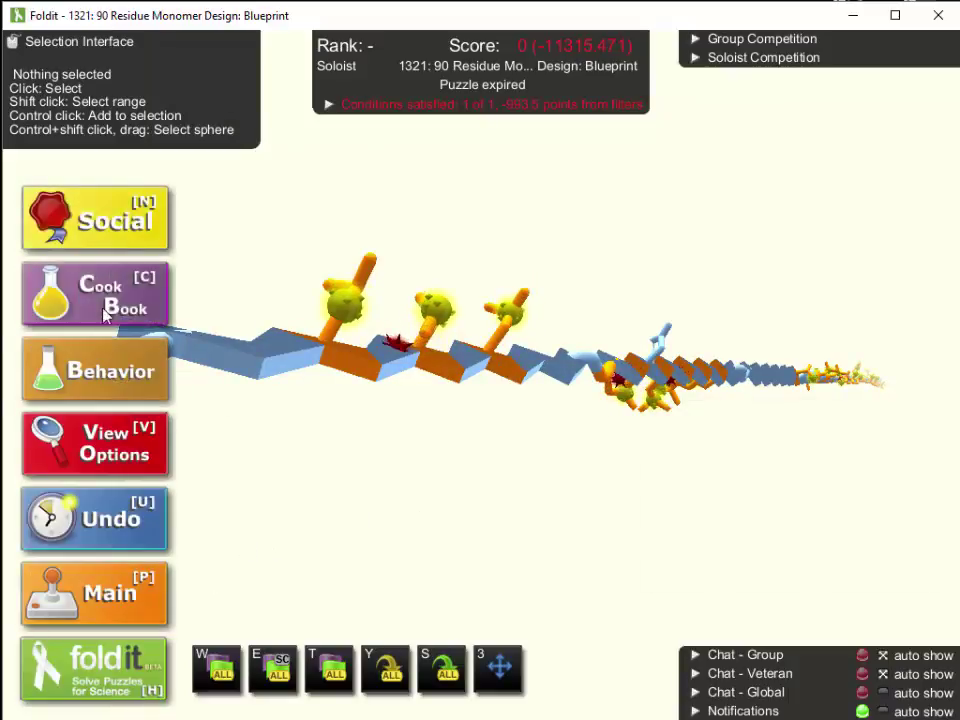
left_click(105, 313)
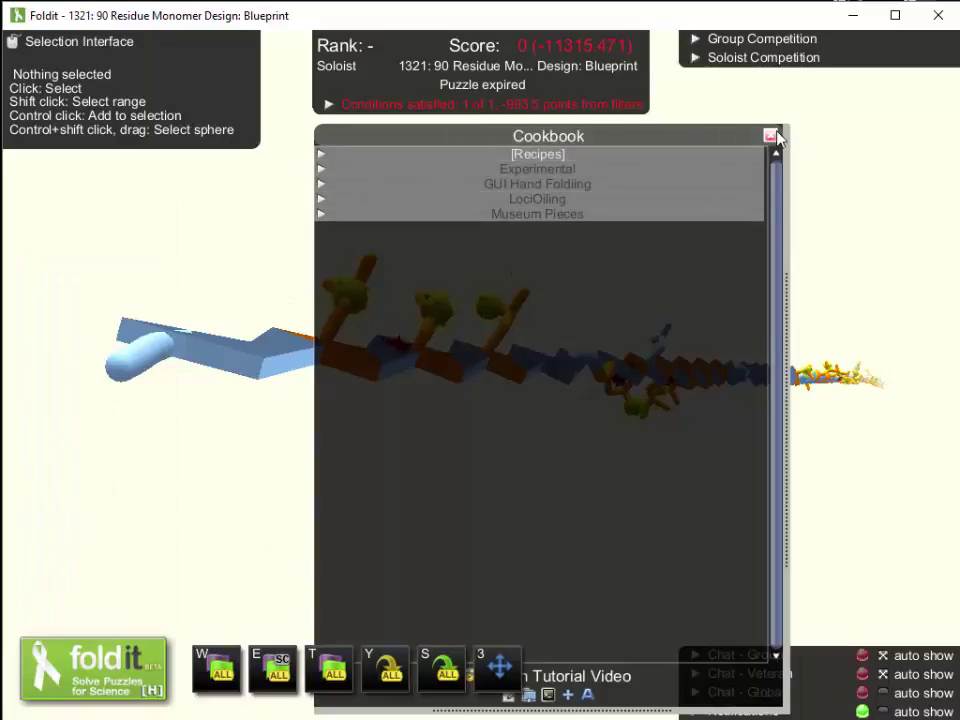
left_click(772, 136)
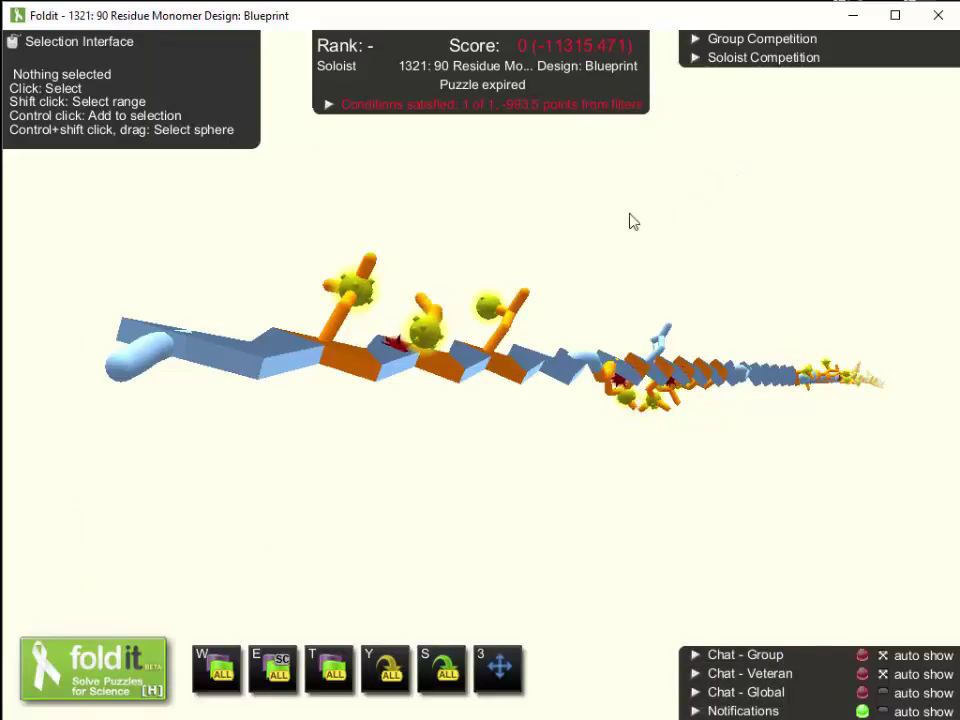
- Show the main menu window again using its shortcut and hide it the same way
left_click(99, 681)
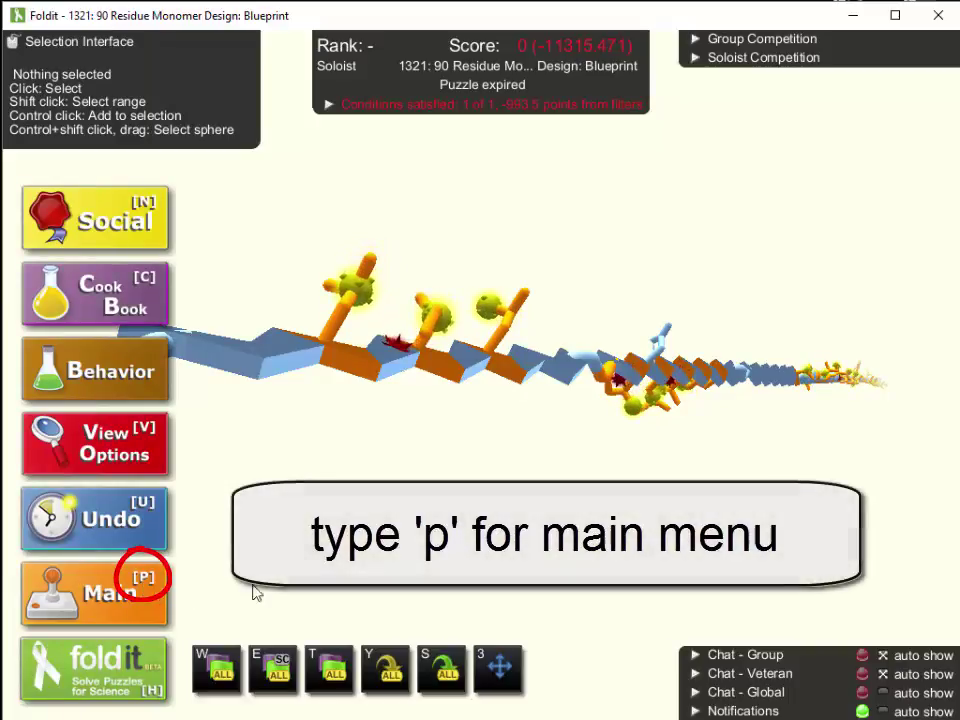
key("p")
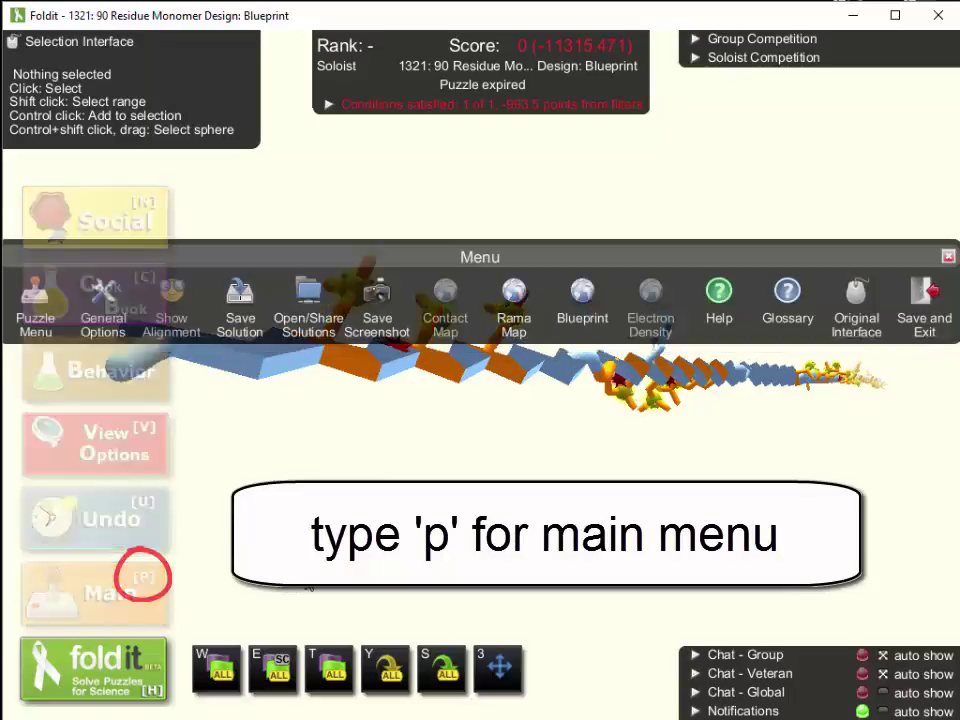
key("p")
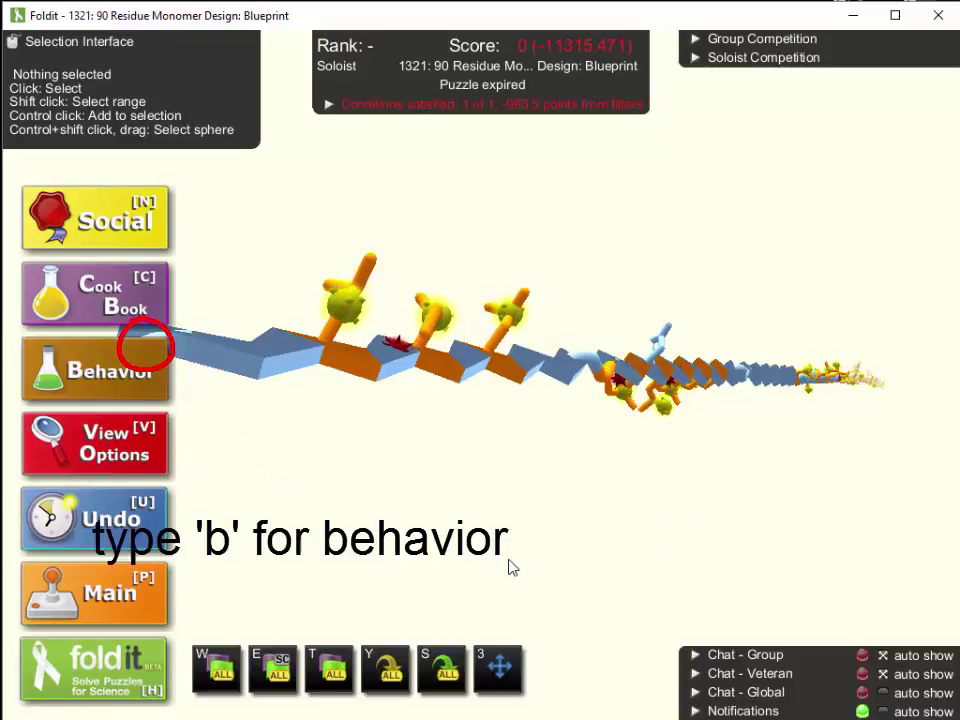
- Show the Behavior Options and View Options windows together, move them apart to view both, and close them
key("b")
left_click_drag(754, 440, 447, 206)
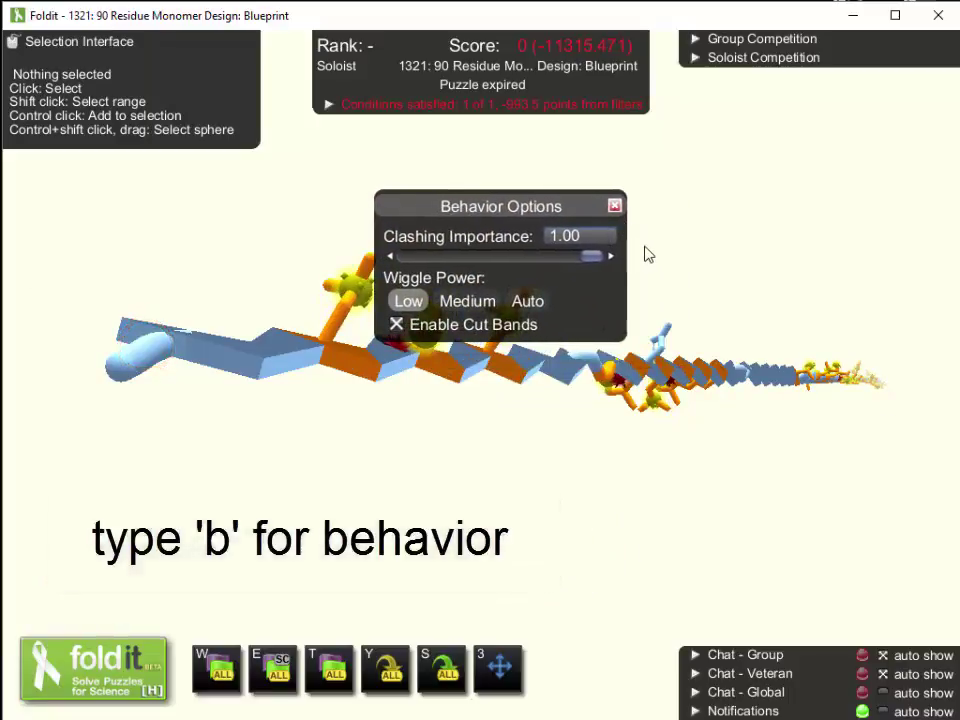
key("v")
left_click_drag(679, 148, 868, 110)
left_click_drag(600, 198, 350, 196)
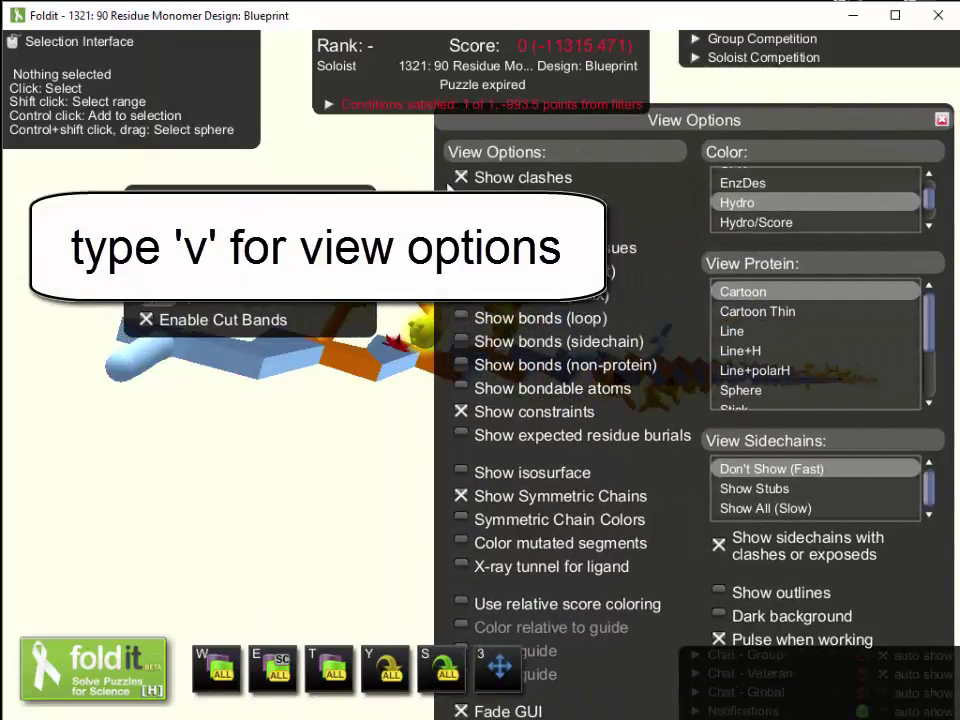
left_click(364, 203)
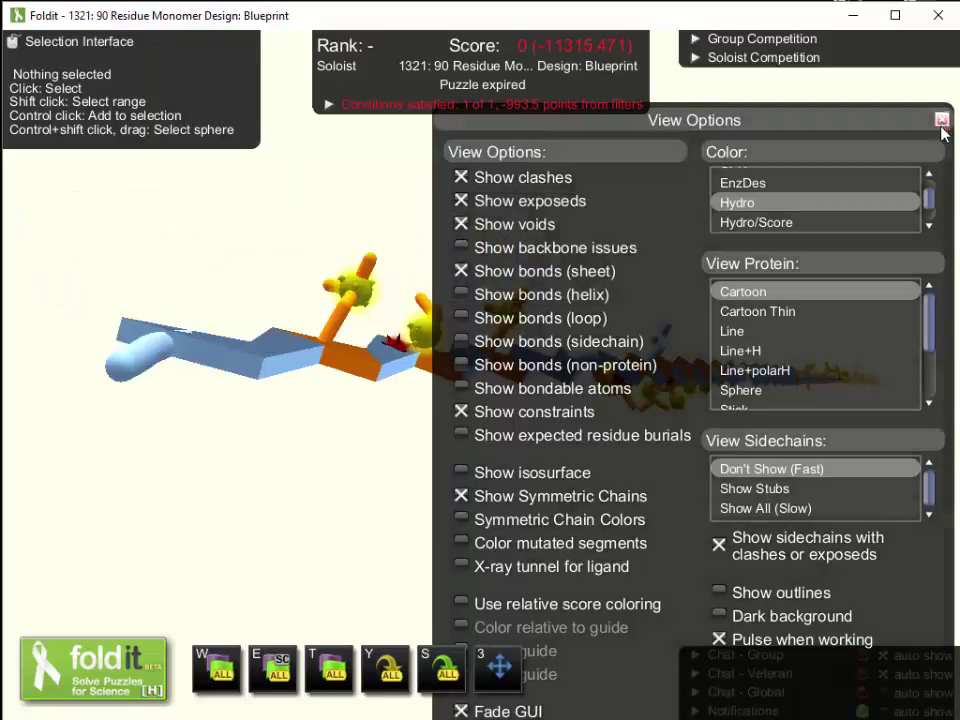
left_click(941, 119)
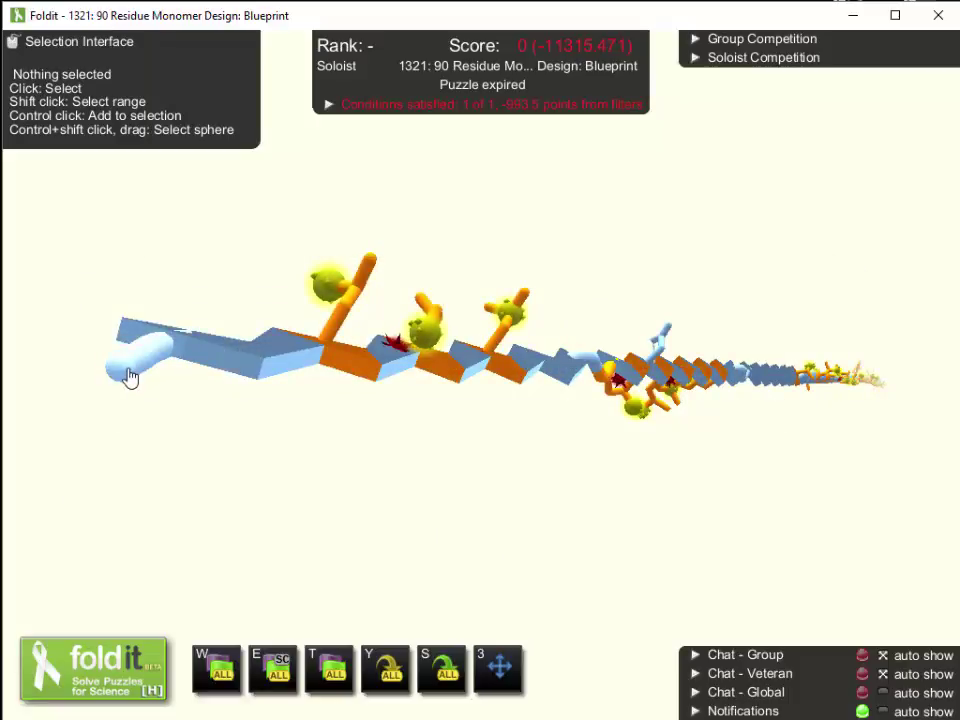
- Shake the range of segments from the chain's first segment to the first loop, stop the shake and clear the selection
left_click(130, 376)
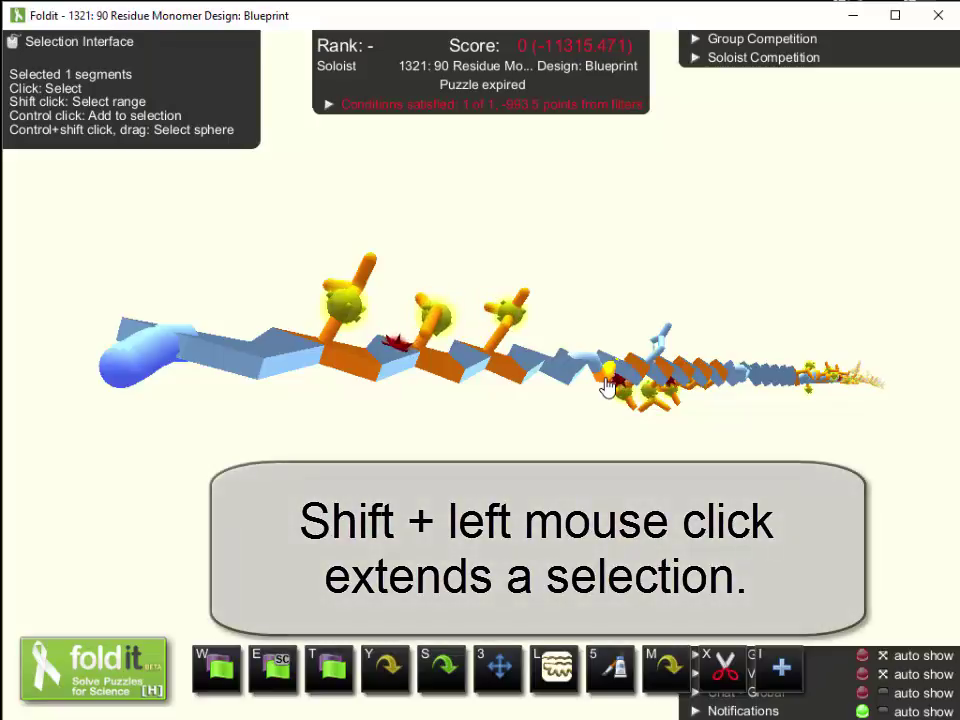
left_click(606, 388, "shift")
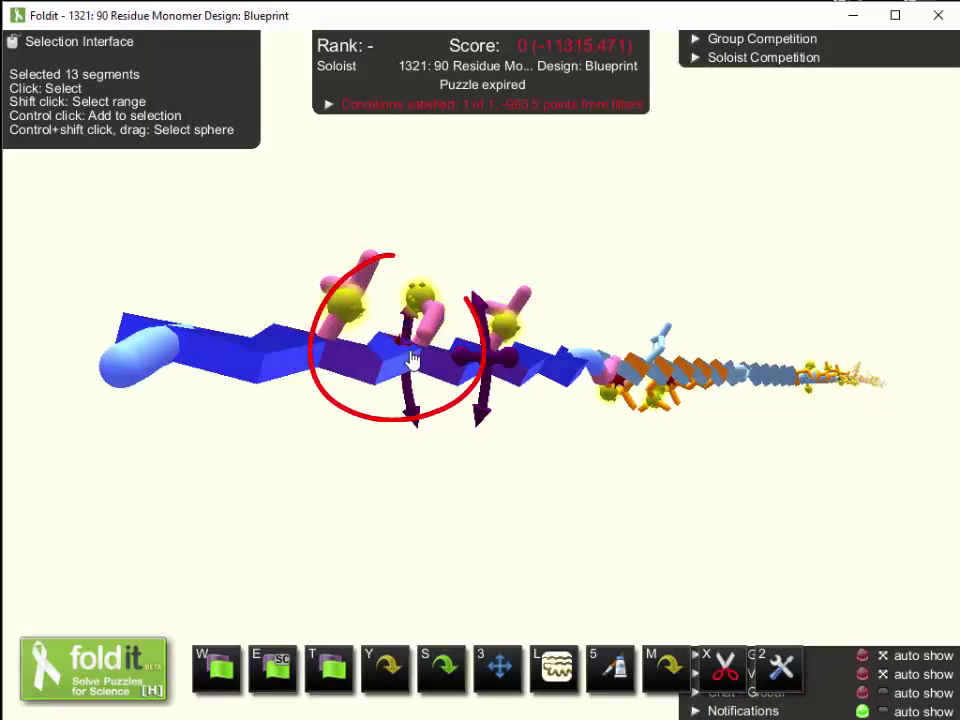
left_click(441, 673)
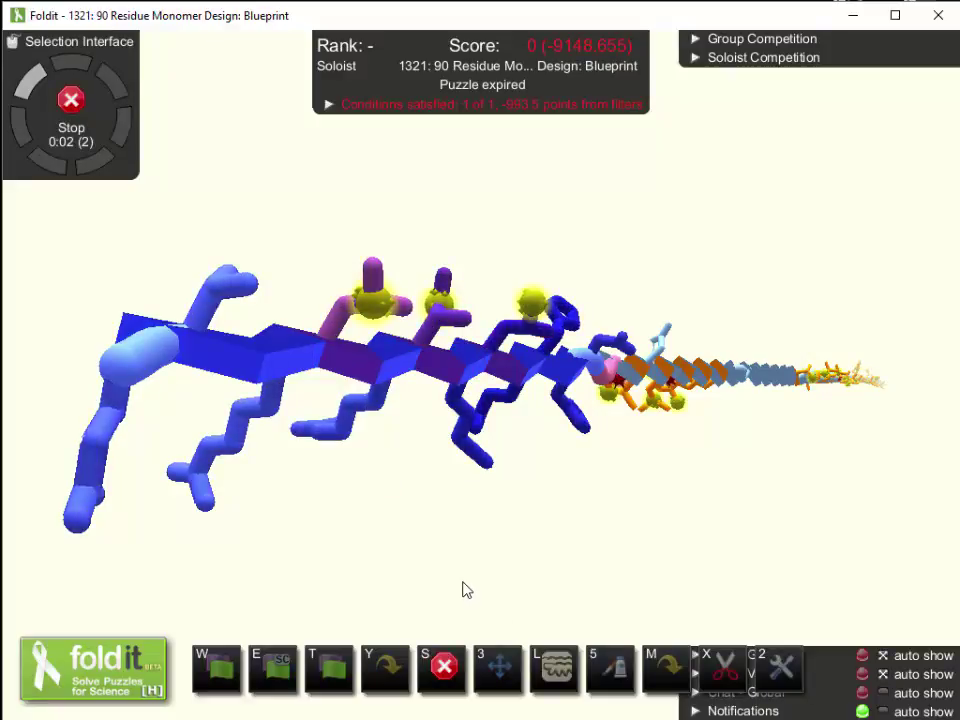
key("space")
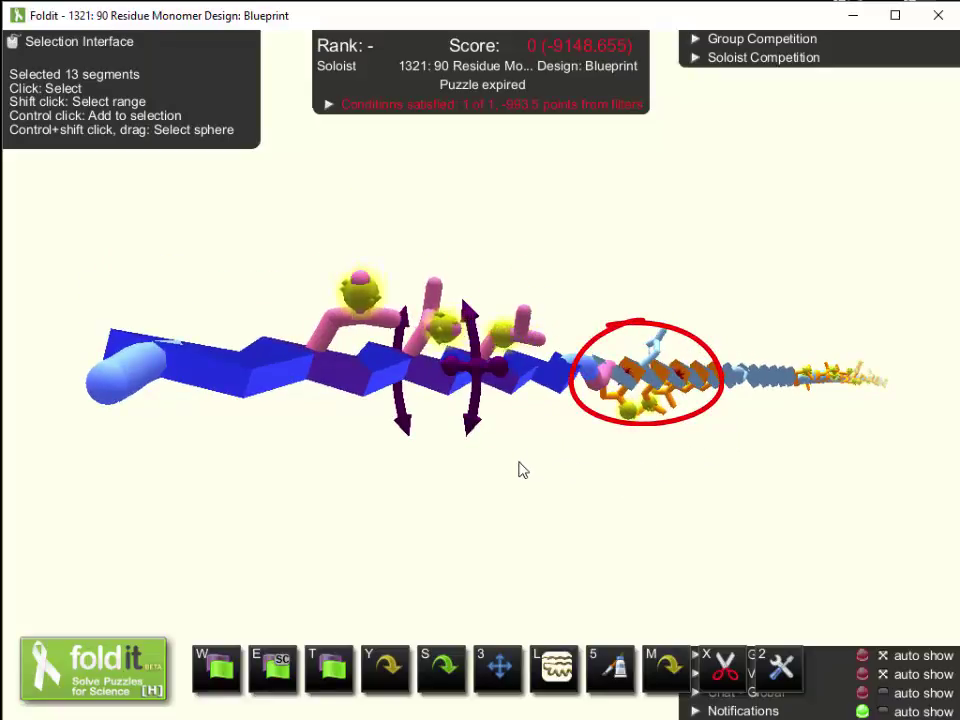
left_click(521, 469)
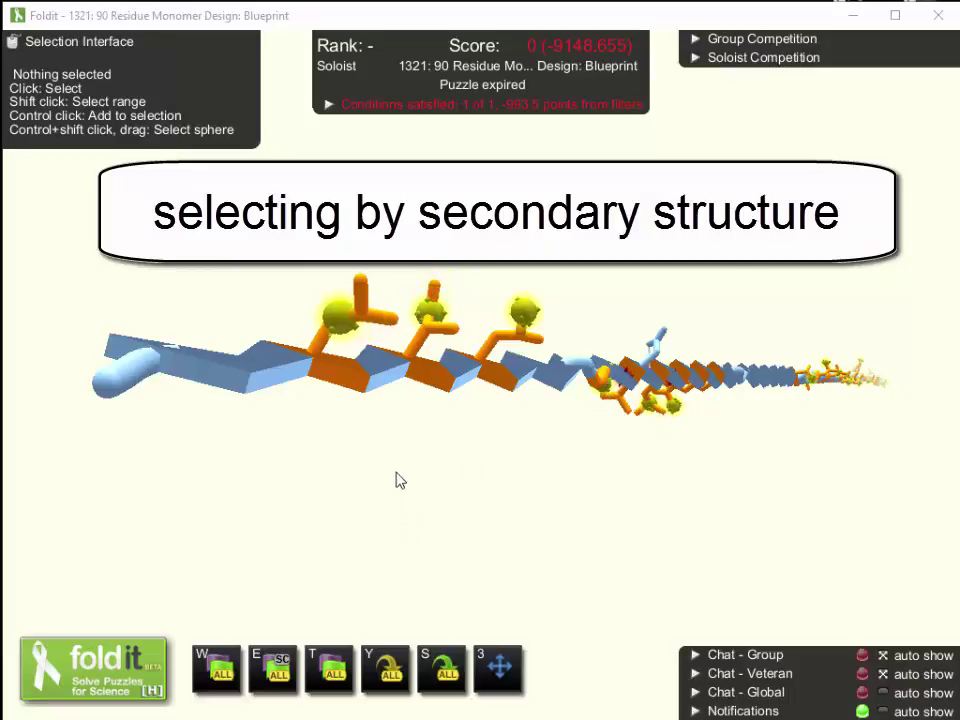
- Select the whole first sheet by secondary structure, shake it briefly, and clear the selection
double_click(387, 389)
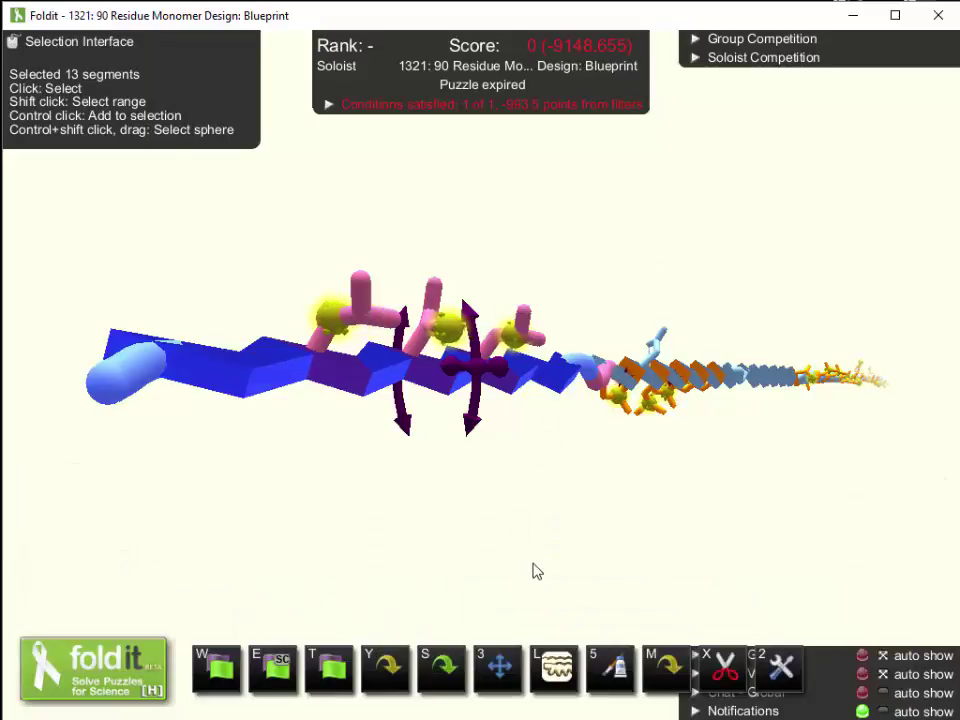
key("s")
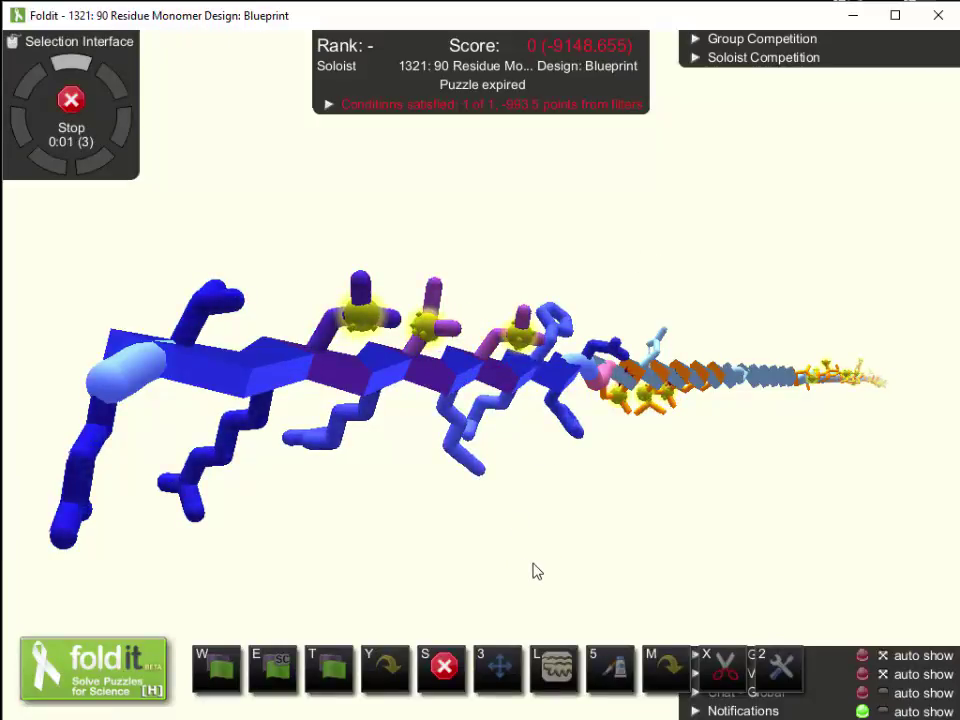
key("s")
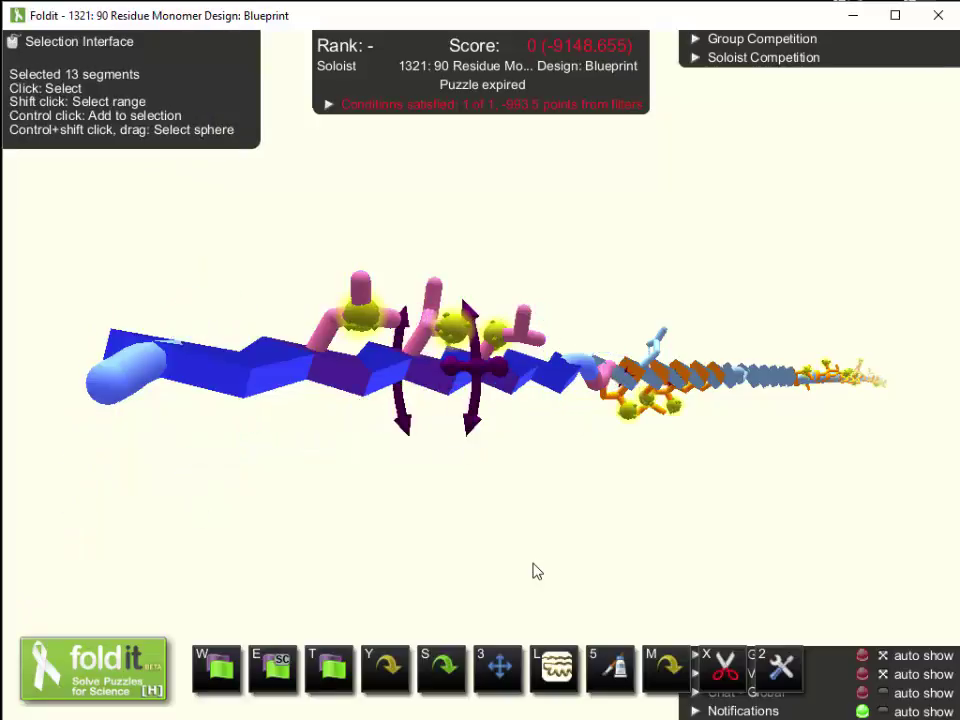
left_click(527, 547)
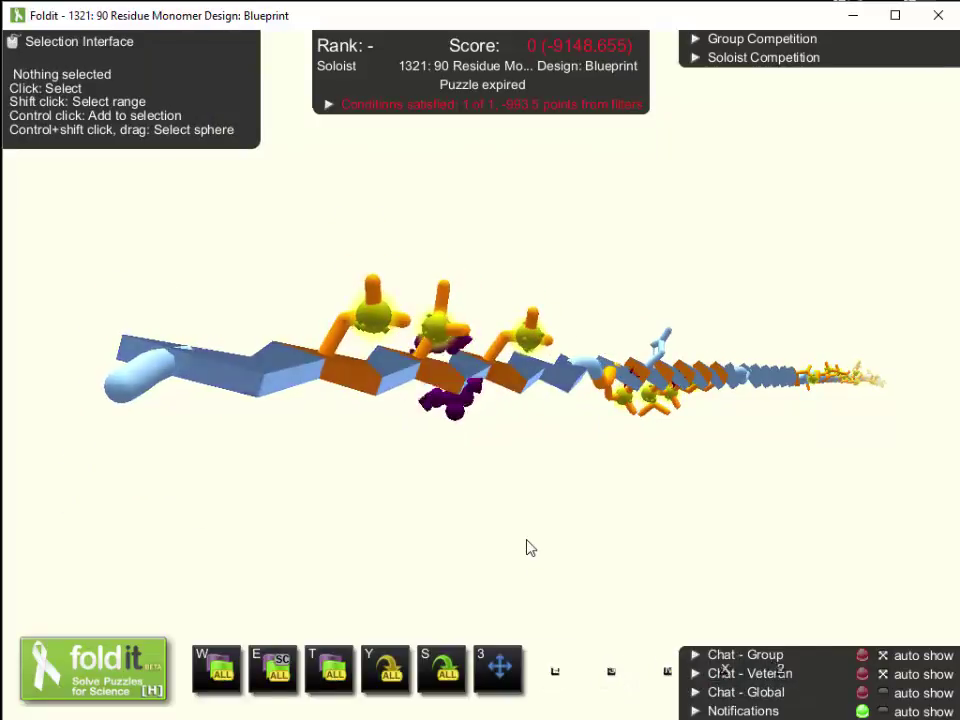
- Select the entire loop between the first and second sheets by secondary structure
left_click_drag(583, 498, 483, 470)
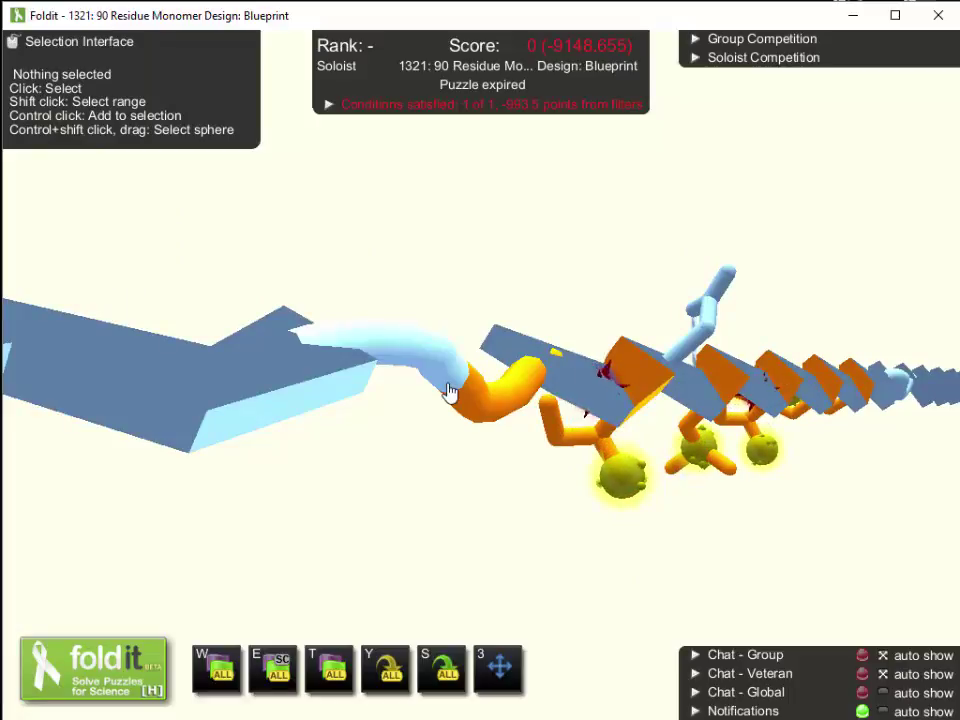
double_click(450, 390)
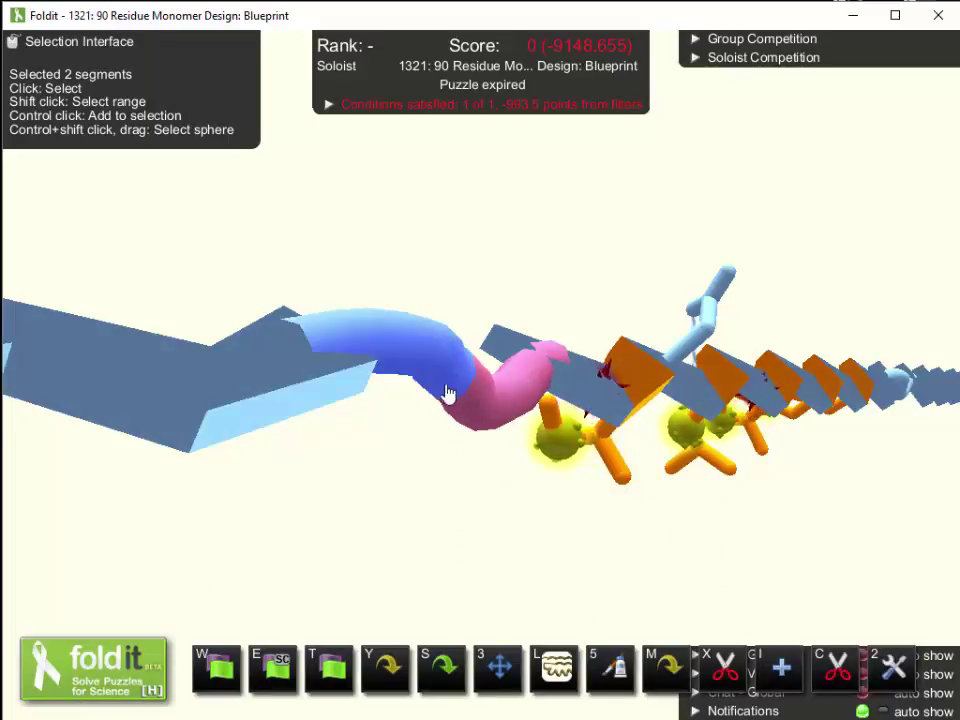
- Add a cutpoint between the two selected loop segments and rotate the detached first sheet with the move tool
left_click(840, 665)
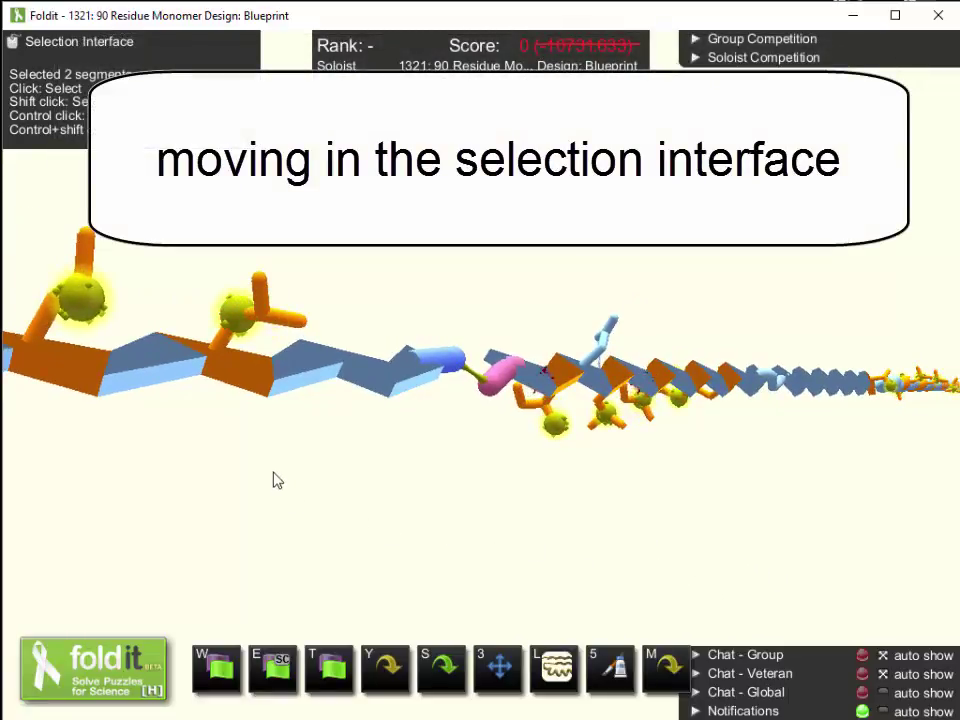
left_click(175, 379)
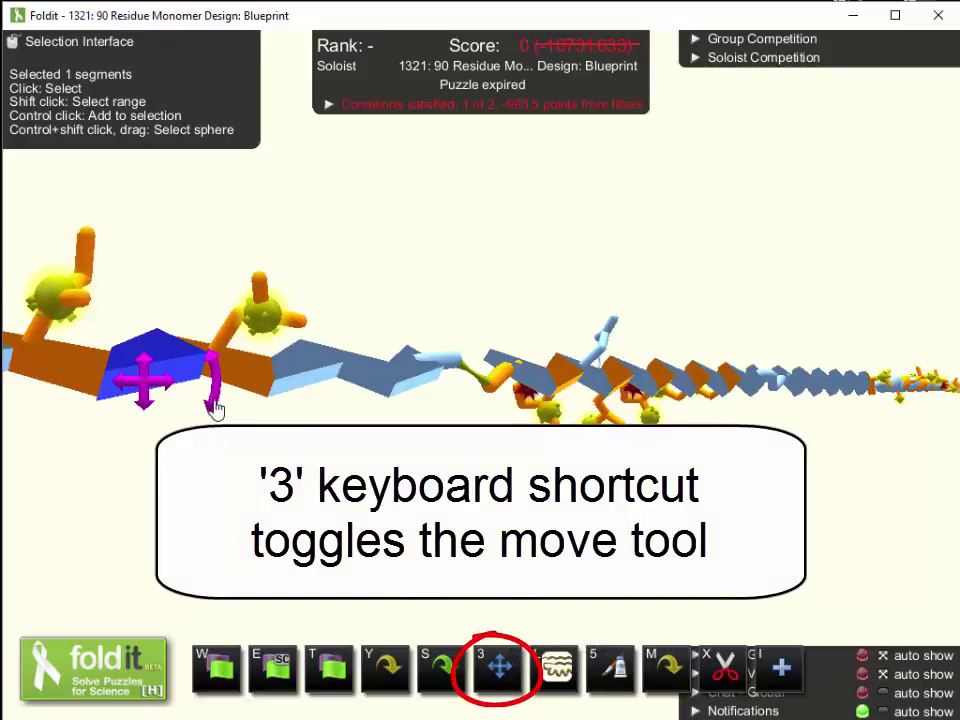
left_click_drag(215, 410, 603, 636)
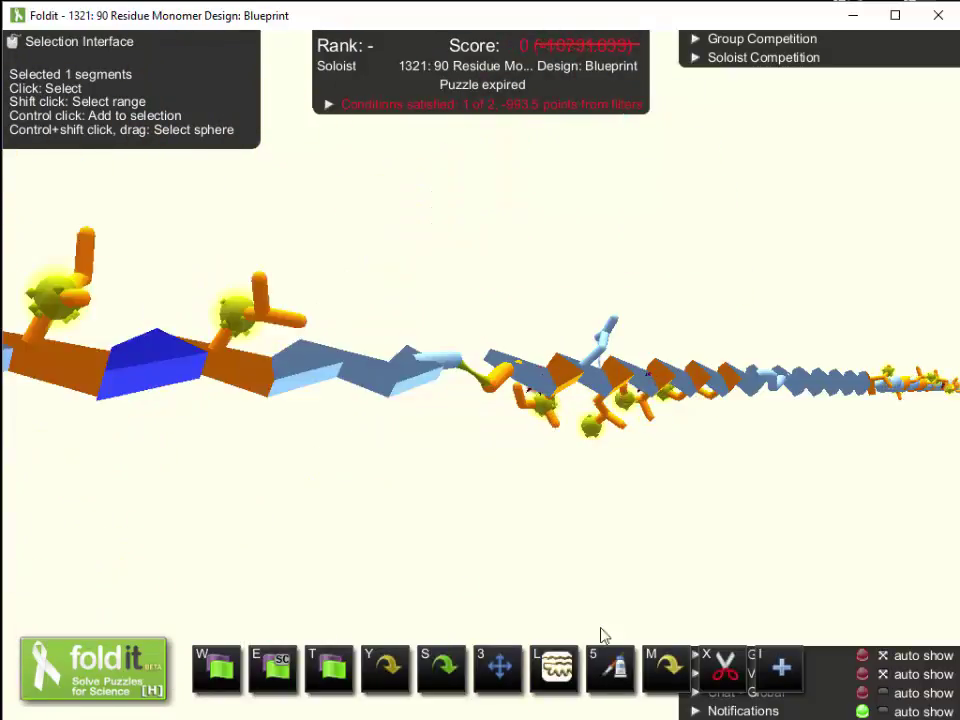
key("ctrl+z")
left_click(143, 388)
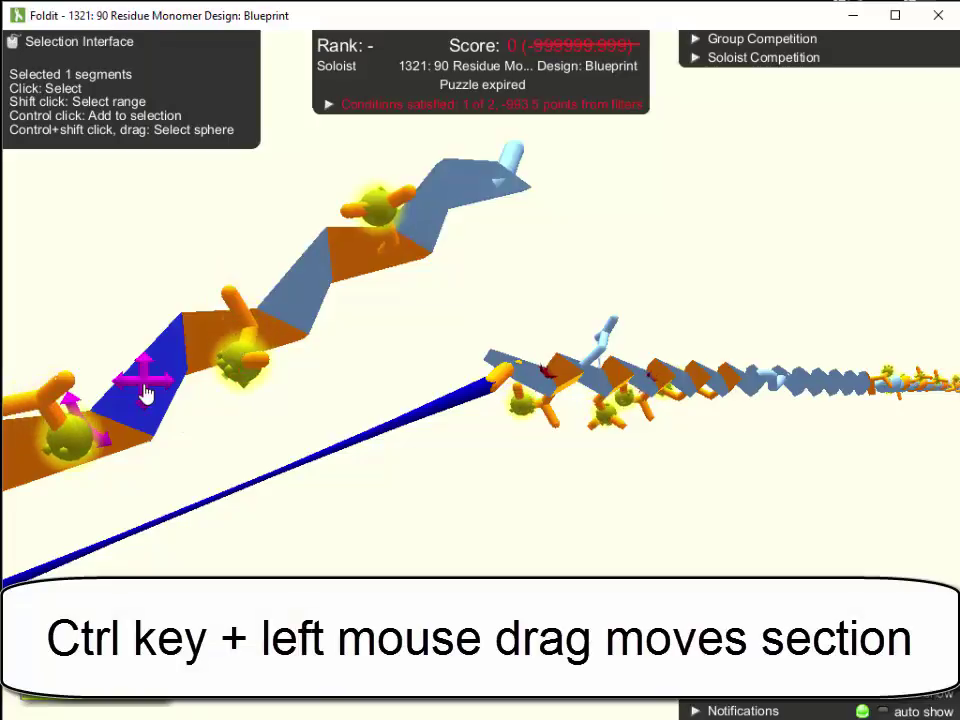
- Try moving the detached first sheet as a separate section, and undo the move
left_click_drag(145, 393, 610, 270, "ctrl")
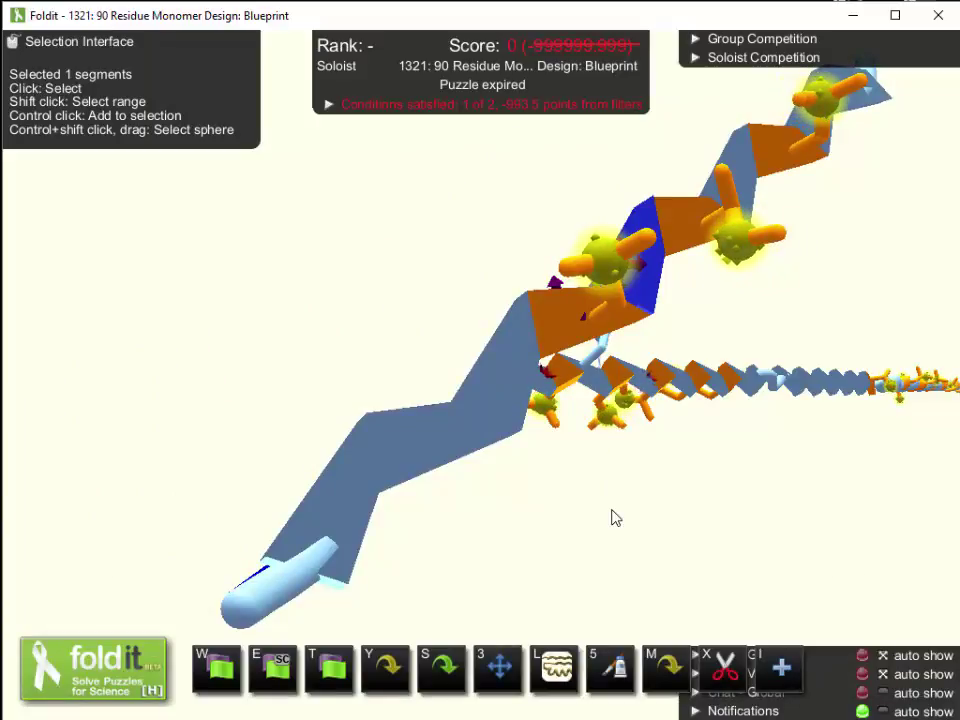
key("ctrl+z")
key("ctrl+z")
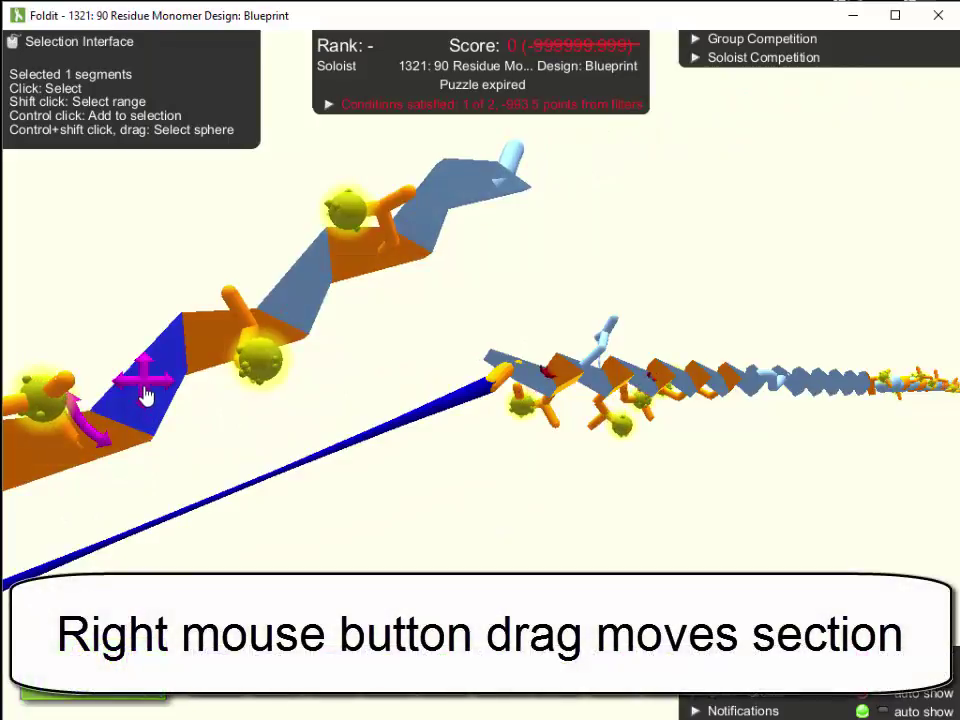
- Move the detached first sheet alongside the second sheet and clear the selection
right_click_drag(145, 395, 485, 262)
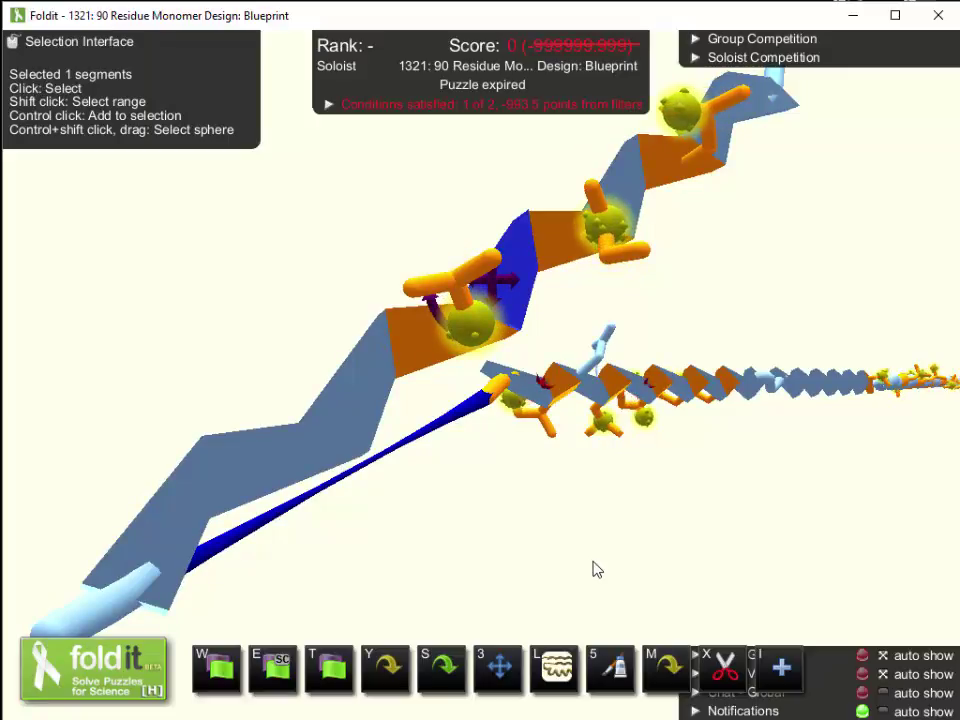
left_click(590, 565)
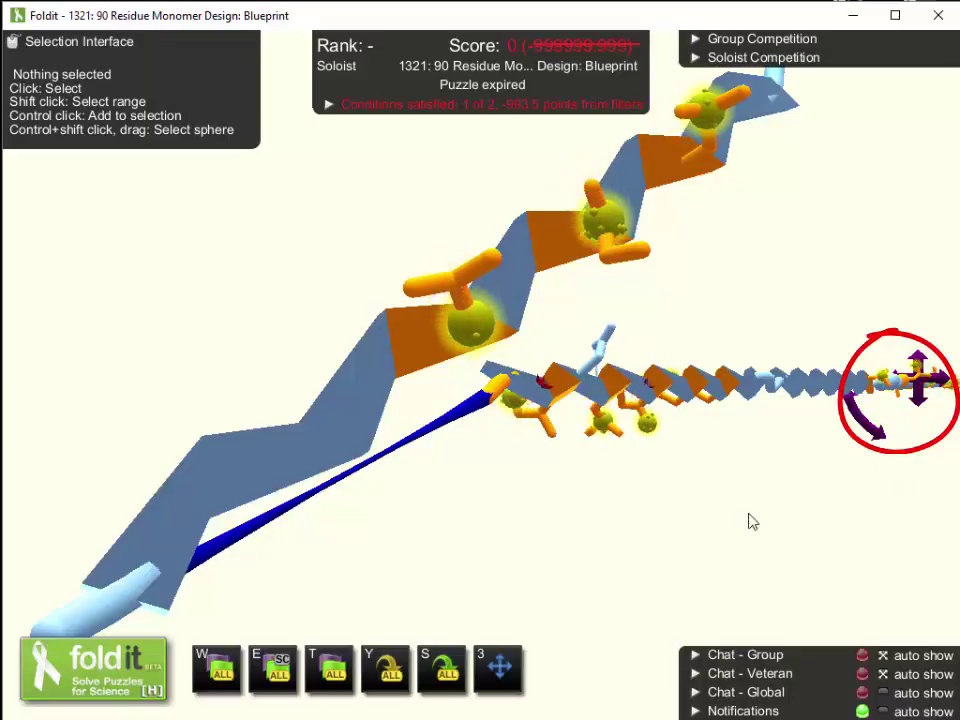
mouse_move(753, 475)
left_mouse_down()
mouse_move(760, 464)
mouse_move(737, 471)
mouse_move(739, 482)
left_mouse_up()
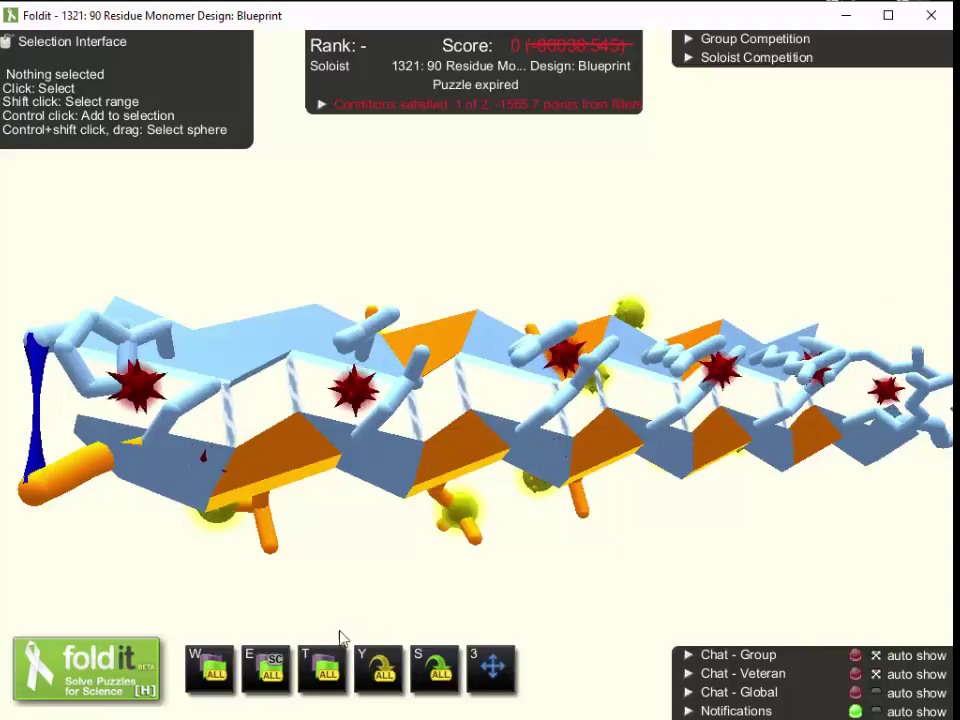
- Hide exposeds and voids, and turn off the display of sidechains with clashes or exposeds
key("v")
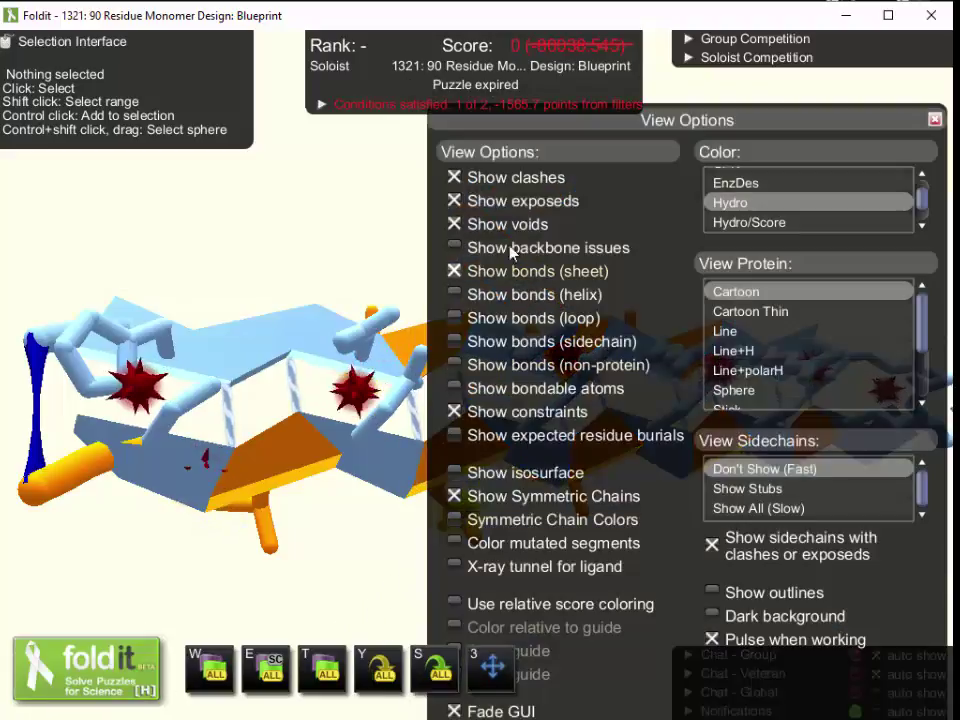
left_click(500, 201)
left_click(503, 224)
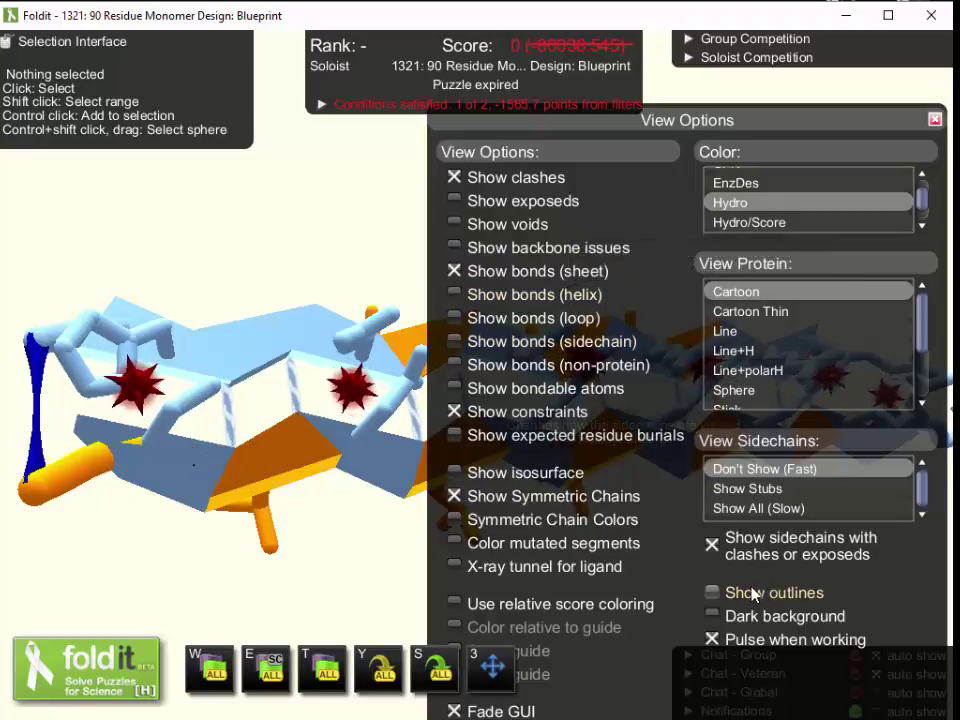
left_click(712, 546)
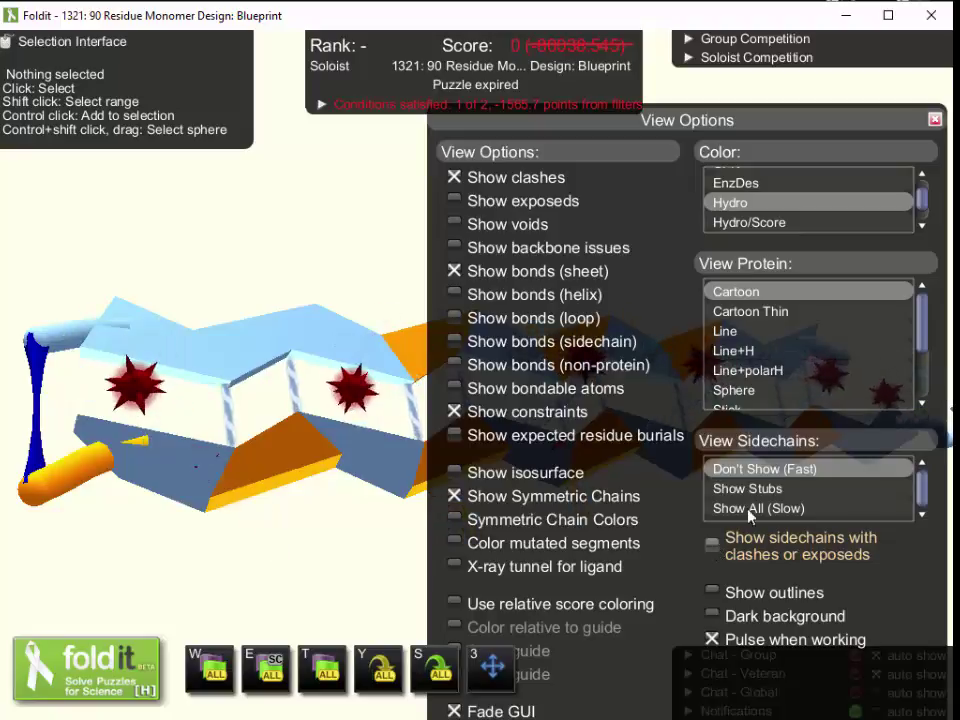
key("Escape")
- Connect the facing segments of the two adjacent sheets with bands along their whole length
scroll(742, 205, "down", 2)
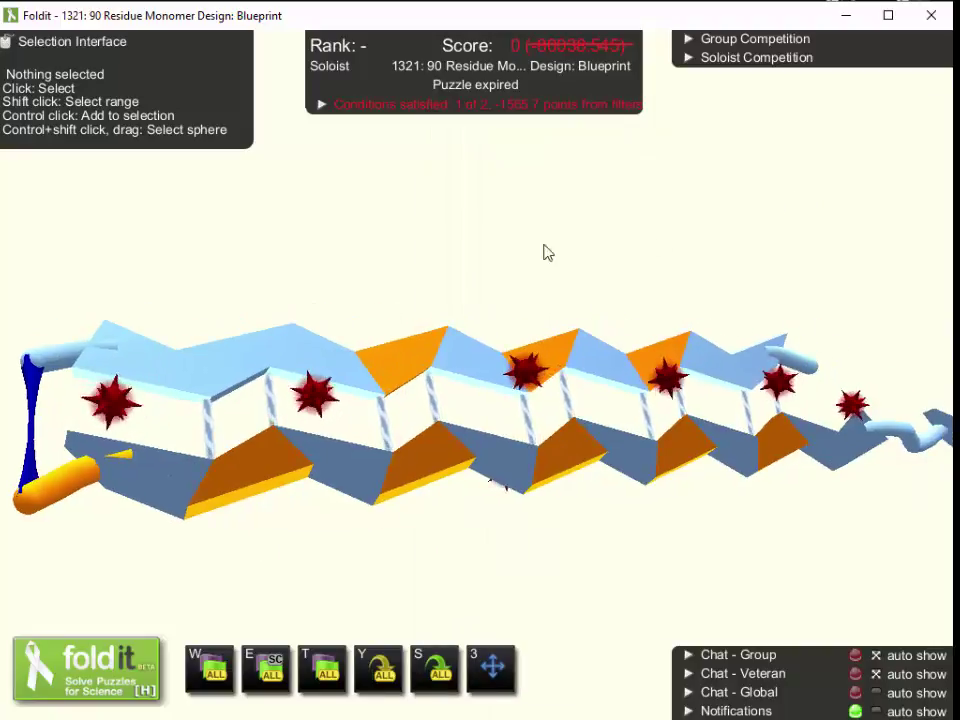
mouse_move(472, 246)
right_mouse_down()
mouse_move(486, 233)
mouse_move(470, 224)
right_mouse_up()
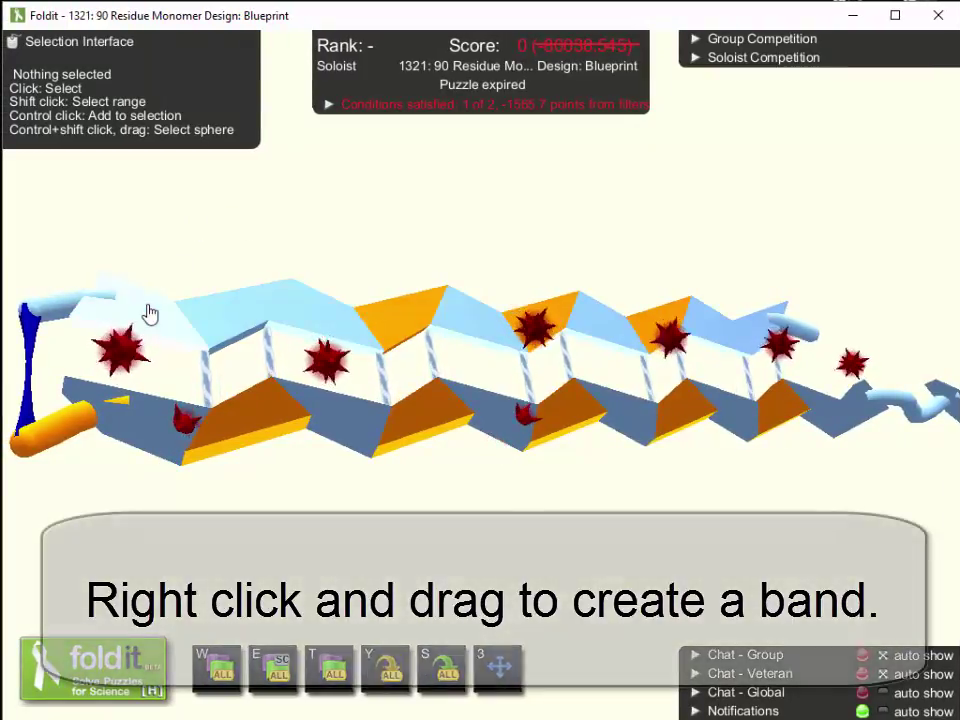
right_click_drag(147, 340, 135, 392)
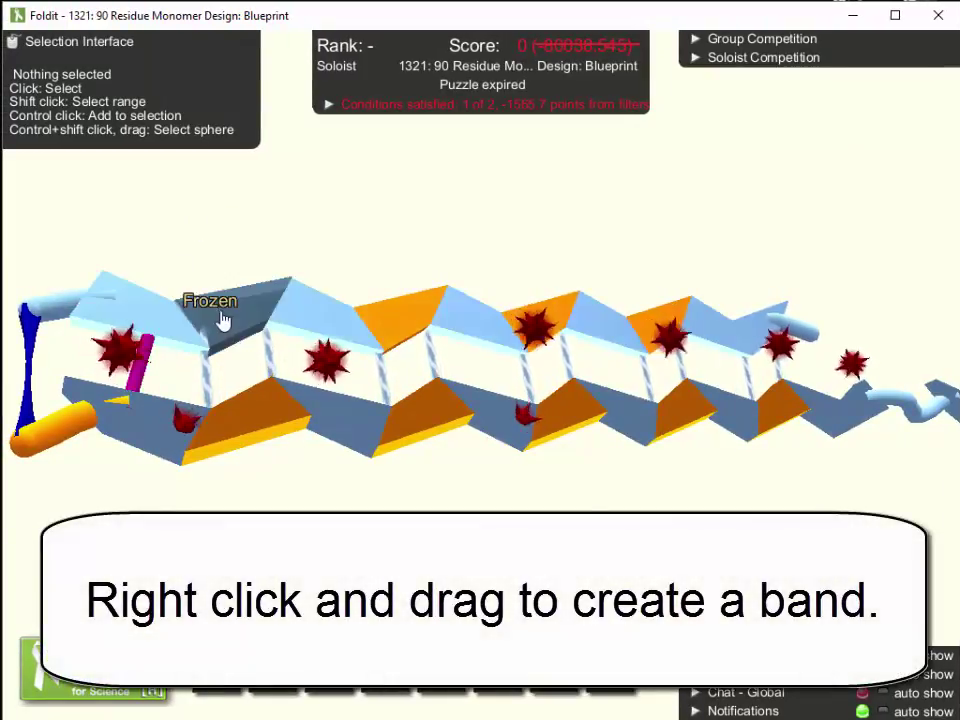
right_click_drag(243, 316, 243, 414)
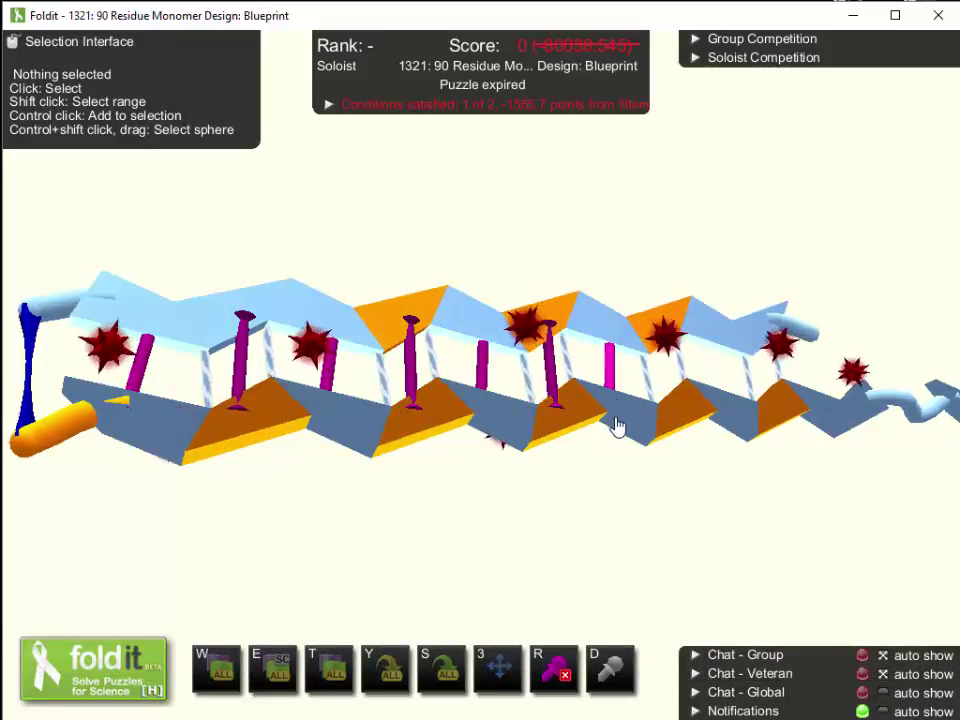
left_click_drag(731, 337, 743, 417)
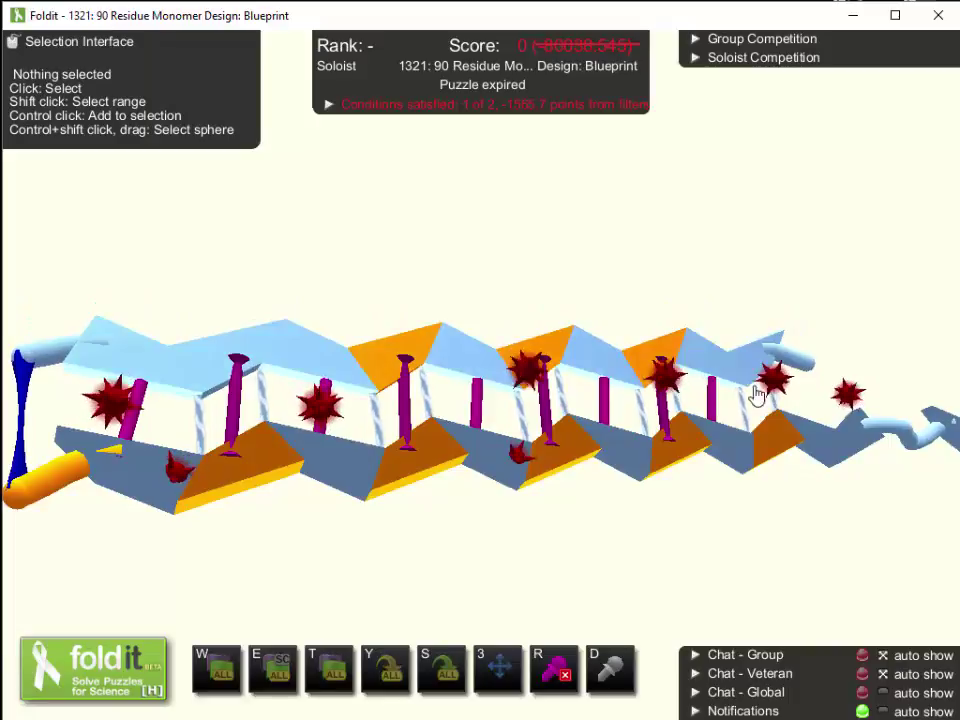
left_click_drag(757, 388, 763, 441)
- Select the segment range spanning both banded sheets, shake and wiggle its sidechains, and clear the selection
scroll(800, 392, "down", 1)
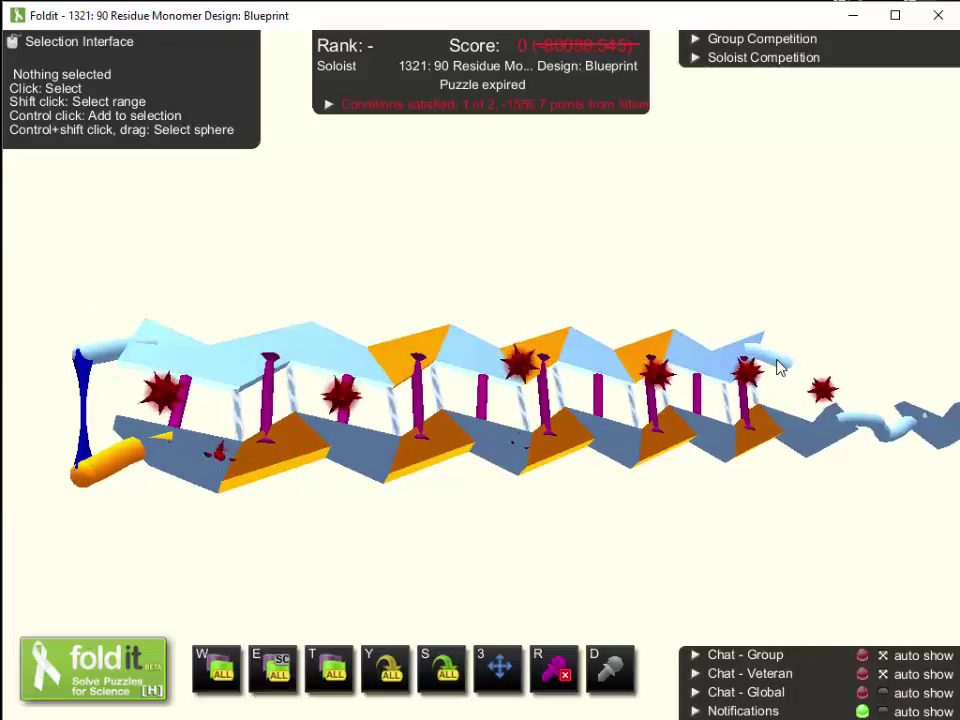
left_click(779, 368)
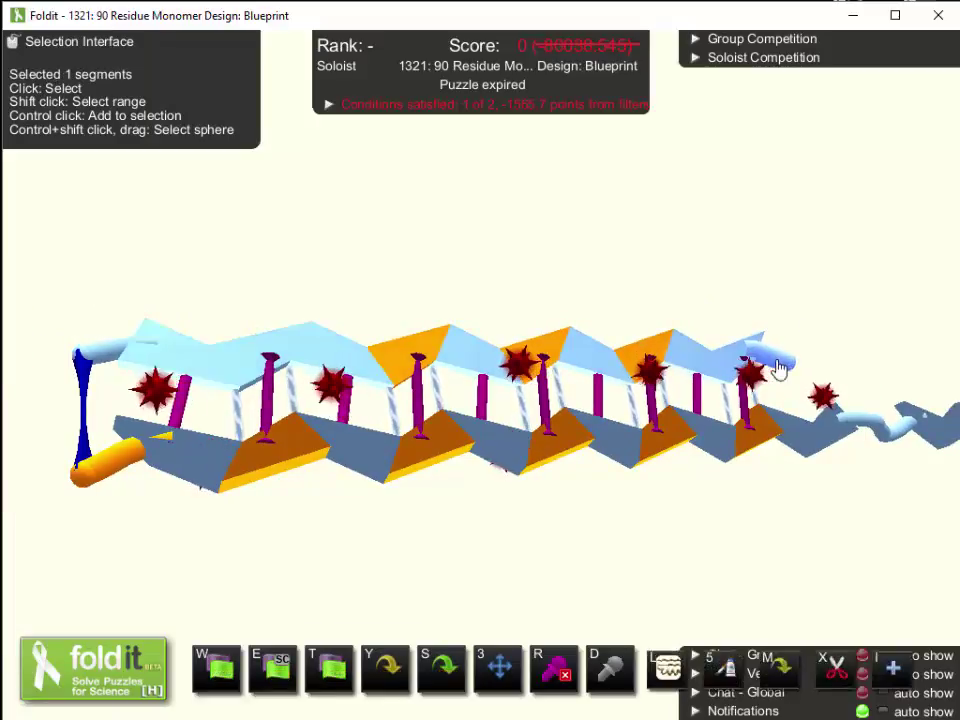
left_click(905, 437, "shift")
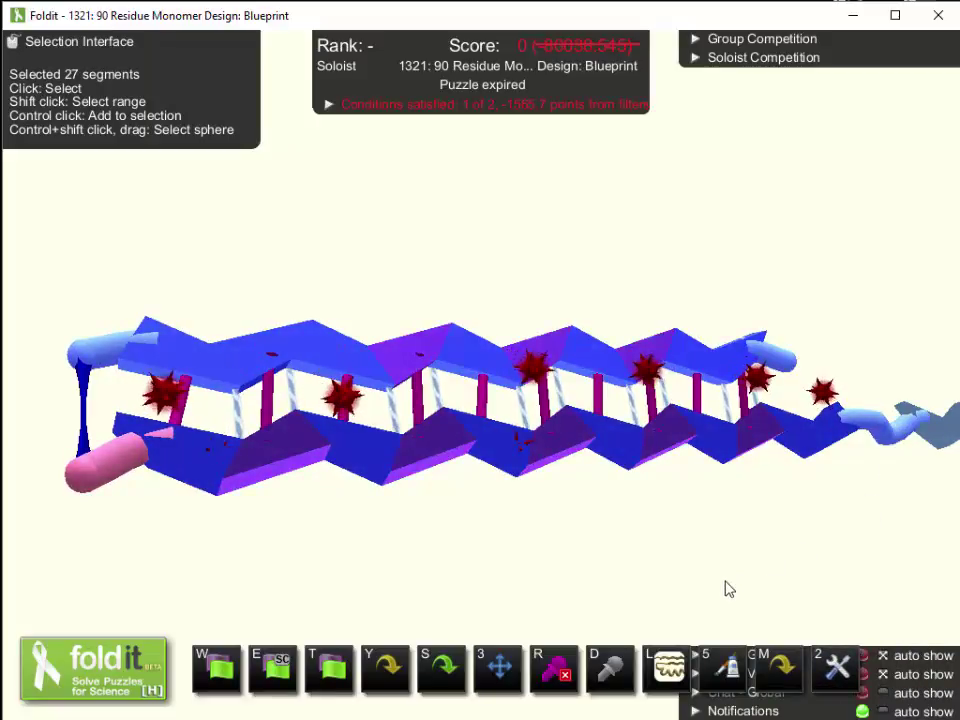
key("s")
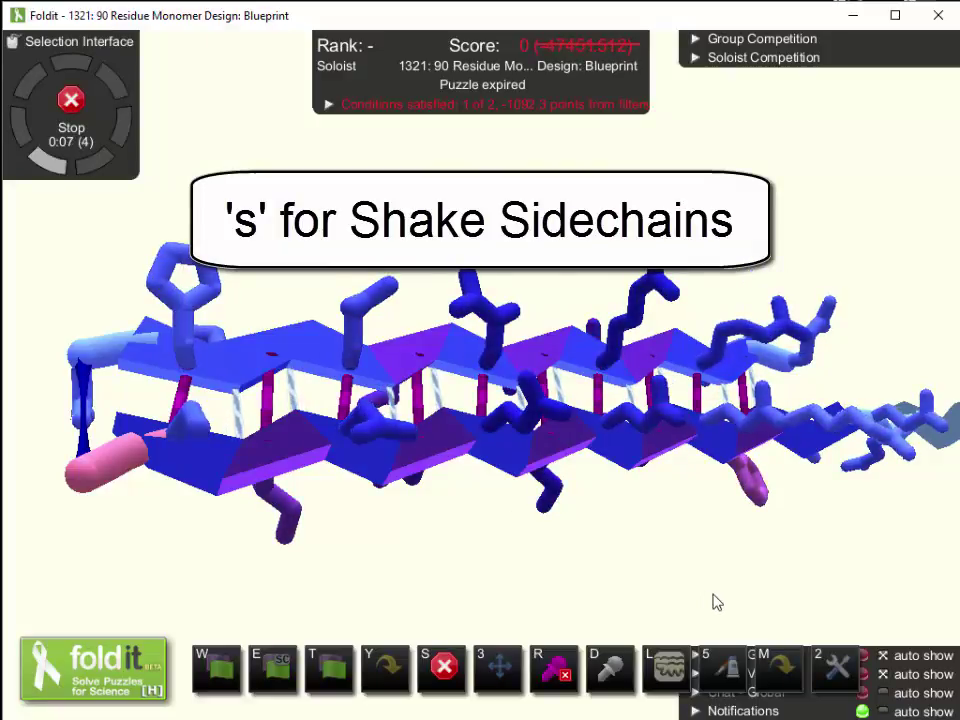
left_click(283, 672)
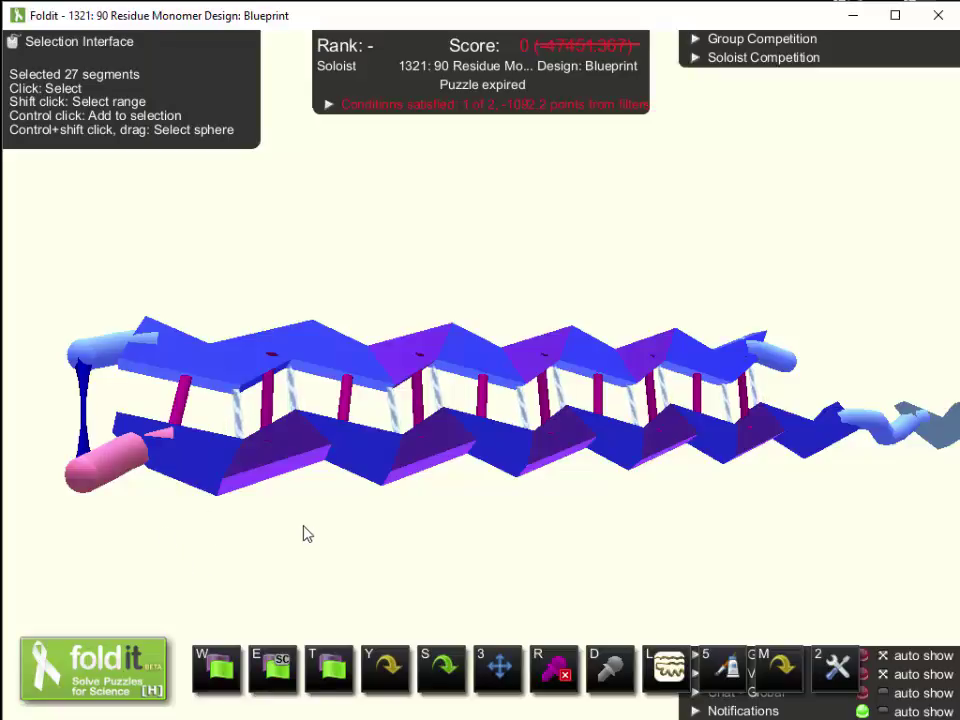
left_click(302, 526)
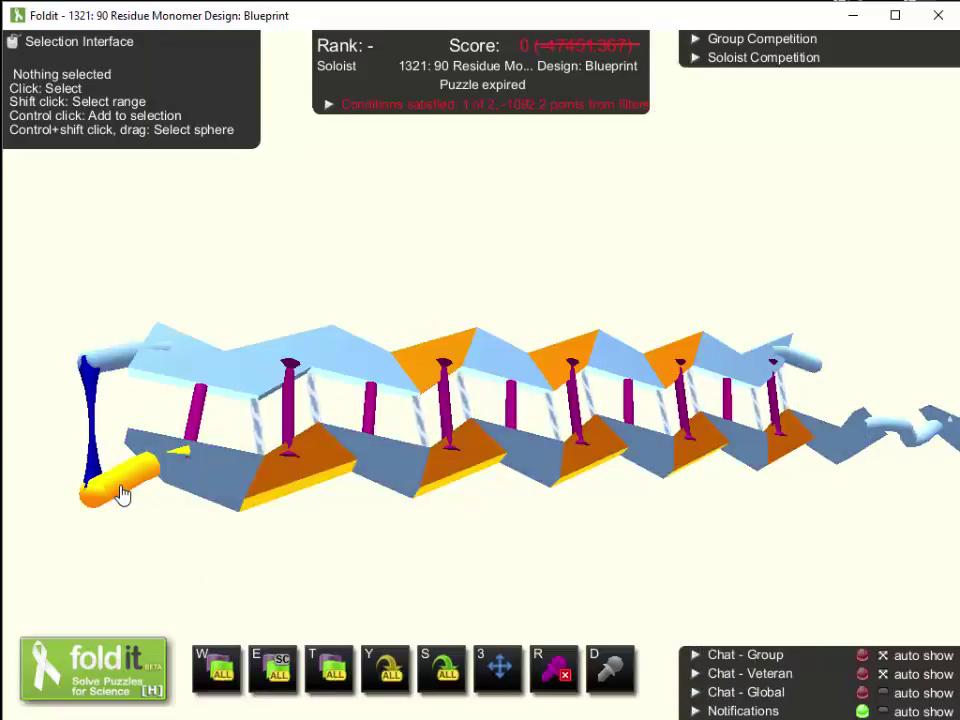
- Wiggle the two loop segments on either side of the cutpoint, close the cut, and clear the selection
left_click(120, 494)
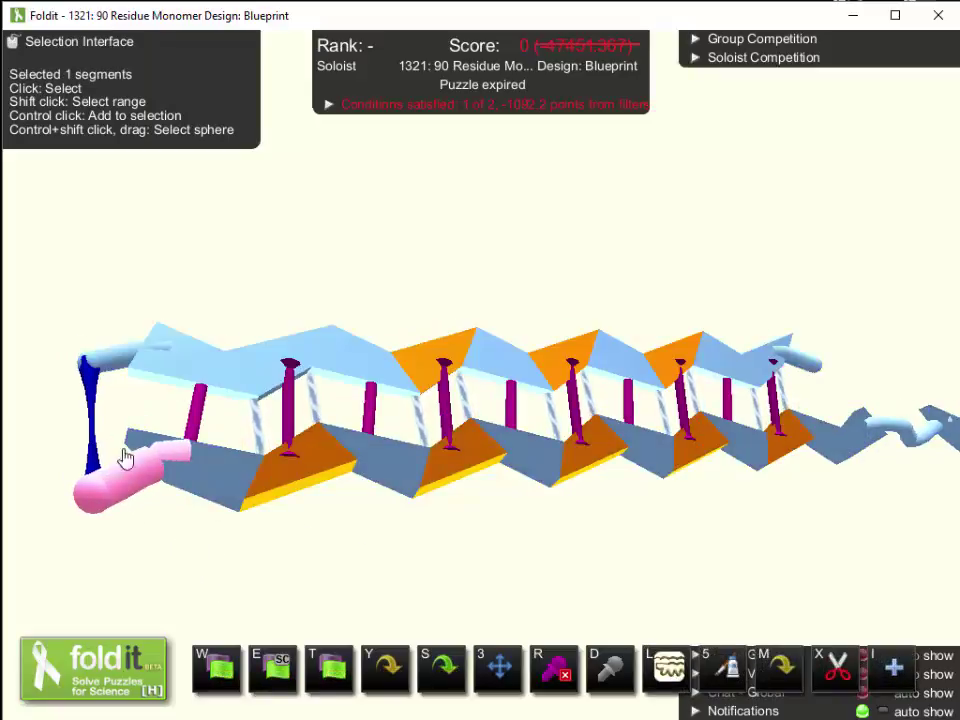
left_click(120, 366, "ctrl")
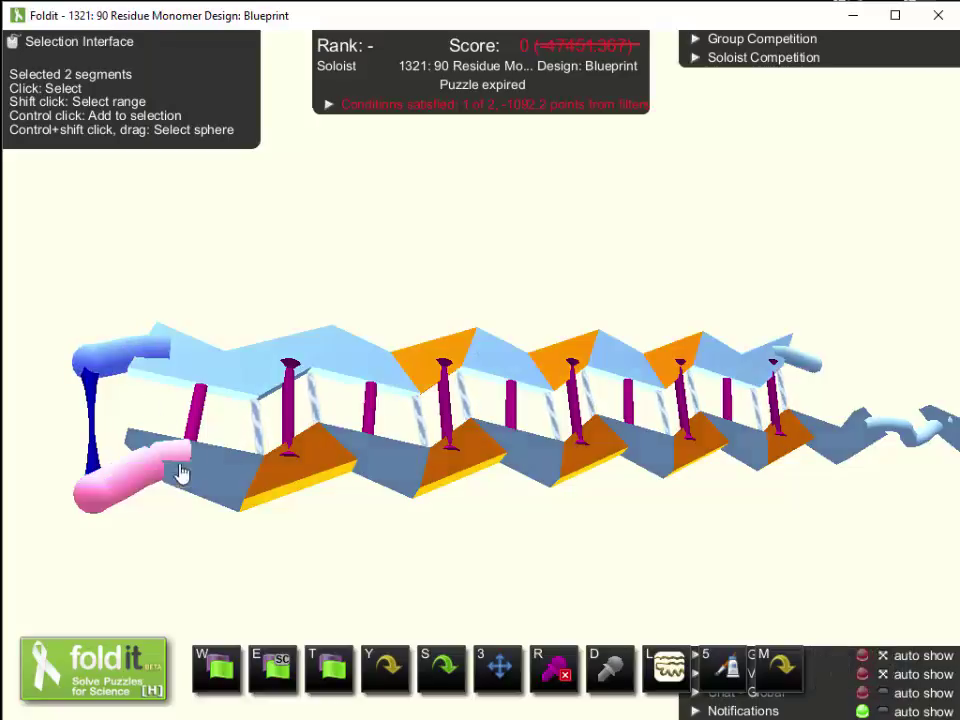
key("w")
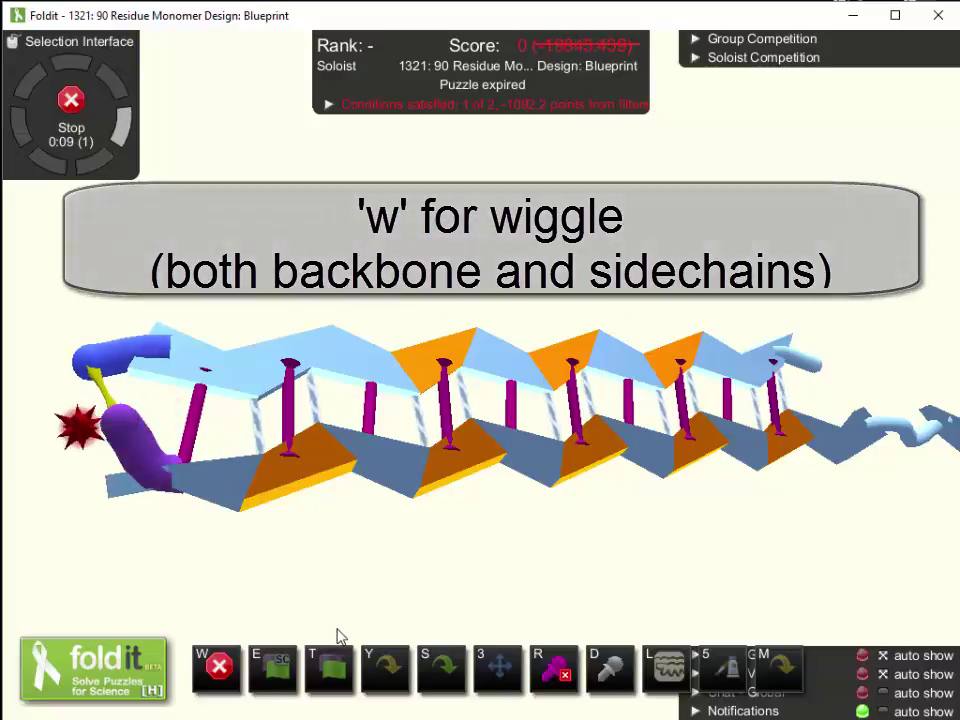
key("space")
left_click(102, 399)
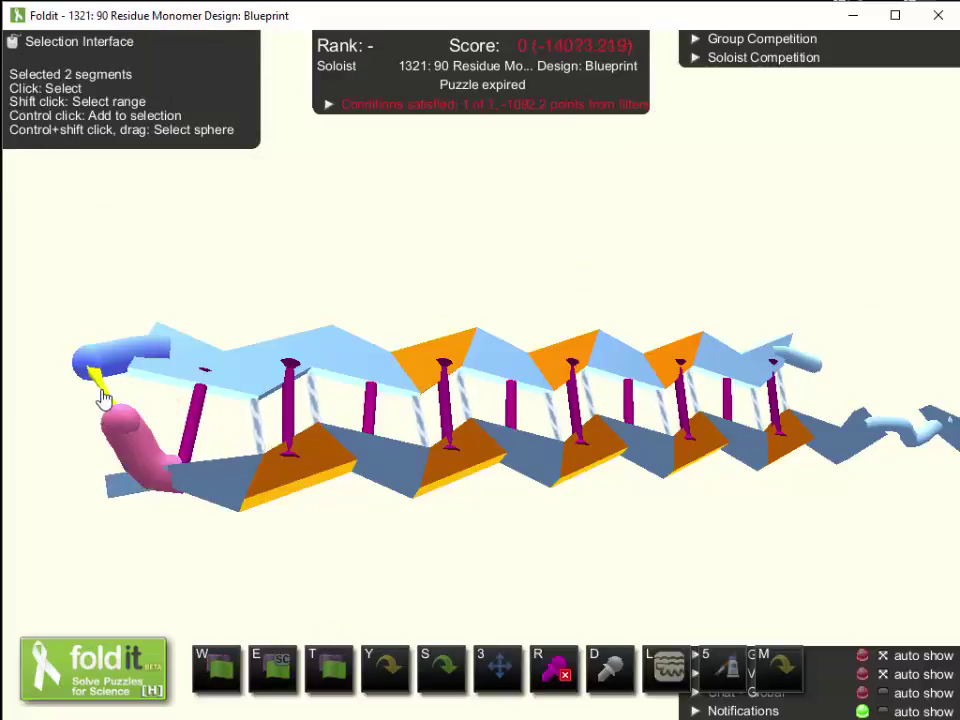
left_click(252, 279)
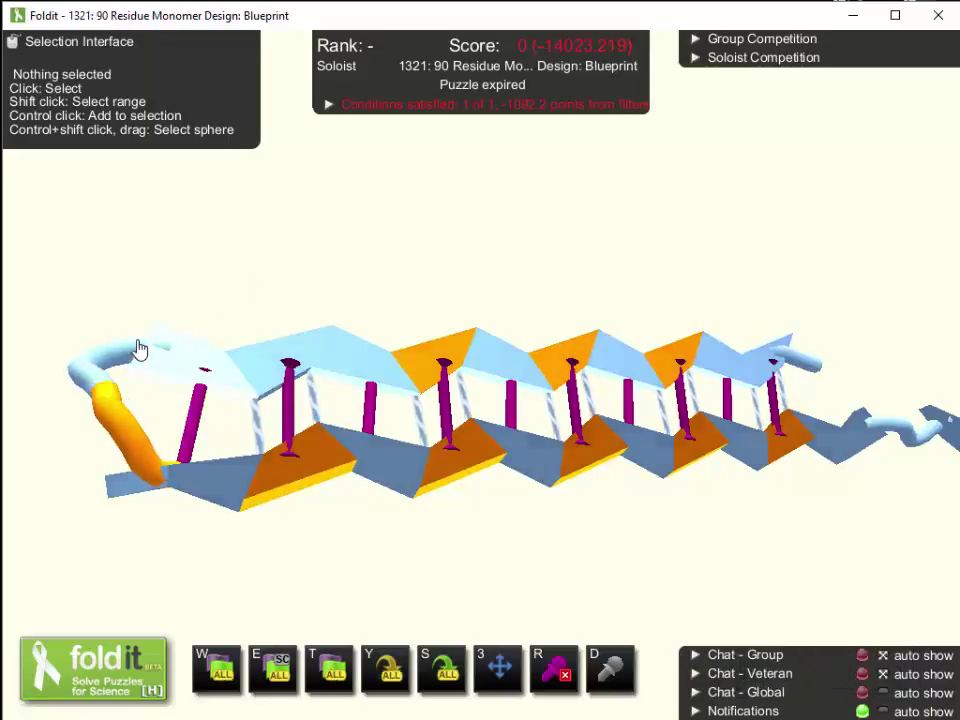
- Shake and wiggle the two rejoined sheets together, and remove all bands
left_click_drag(139, 347, 769, 560)
key("s")
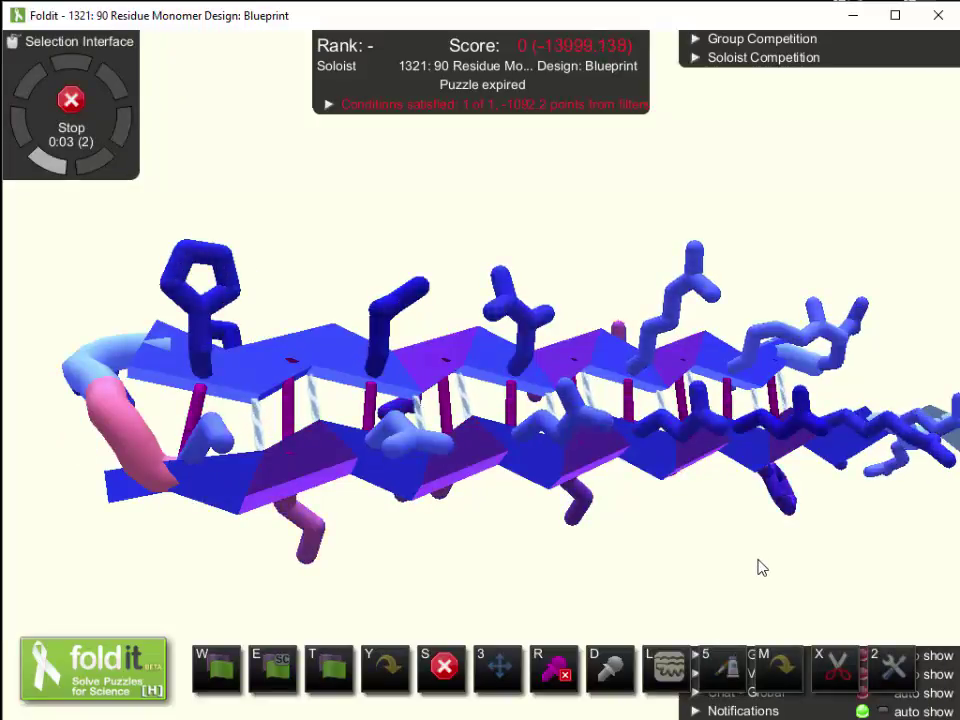
key("w")
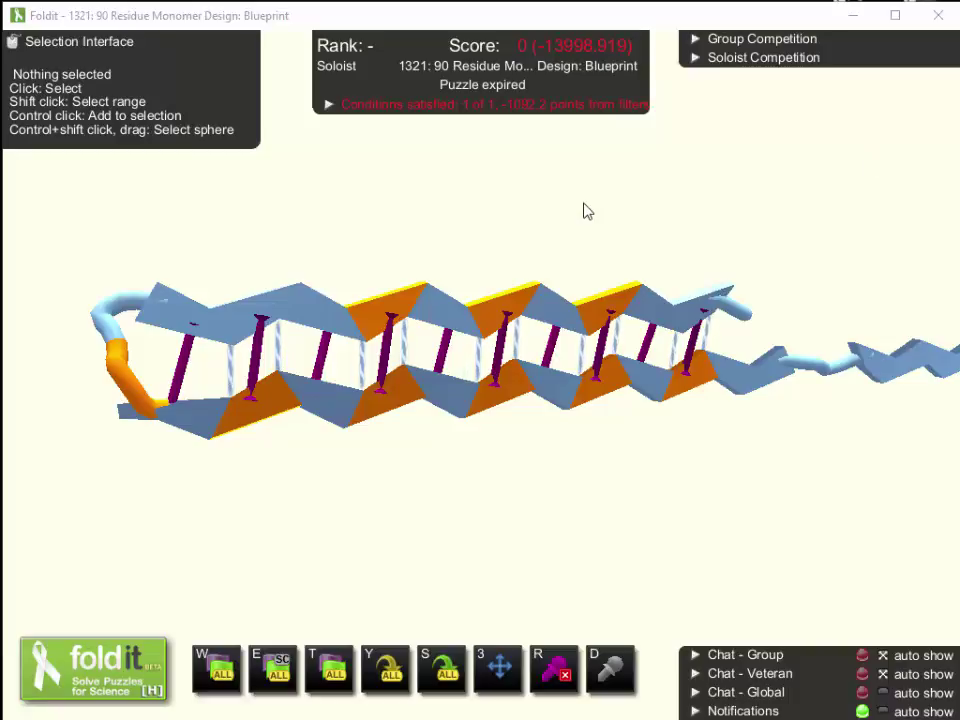
left_click(561, 672)
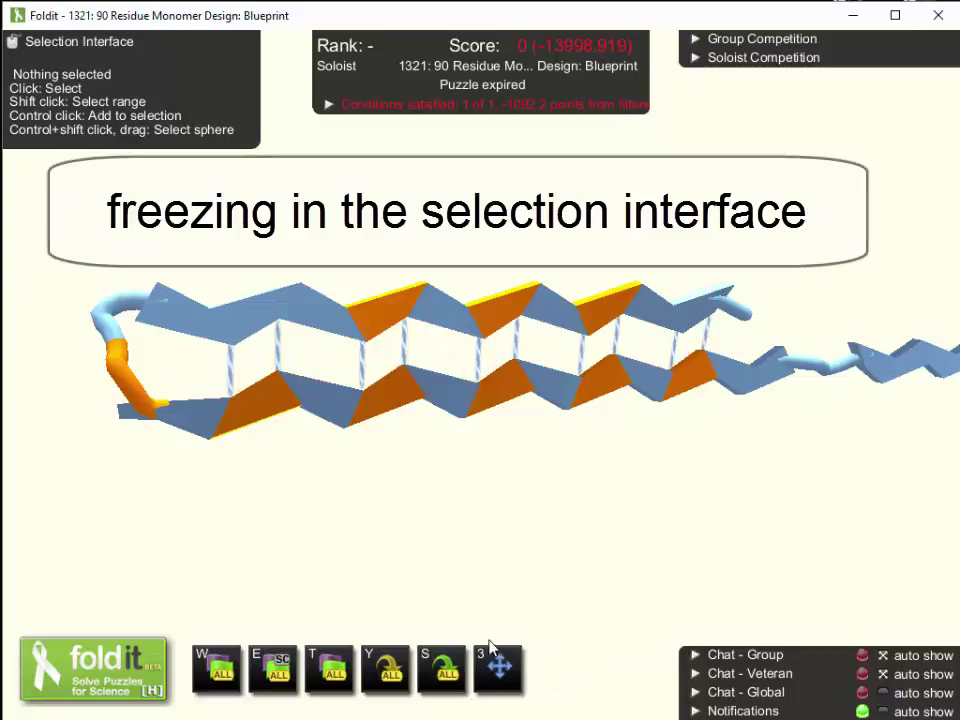
- Freeze and unfreeze a single orange segment of the first sheet, and freeze that whole sheet by secondary structure
right_click(380, 335)
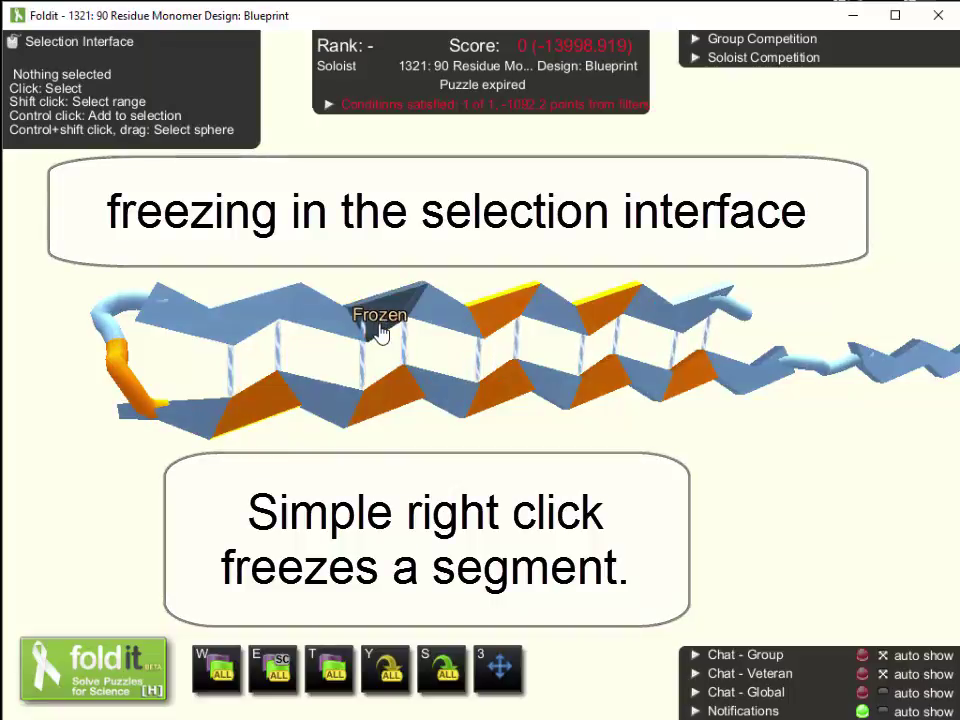
right_click(380, 334)
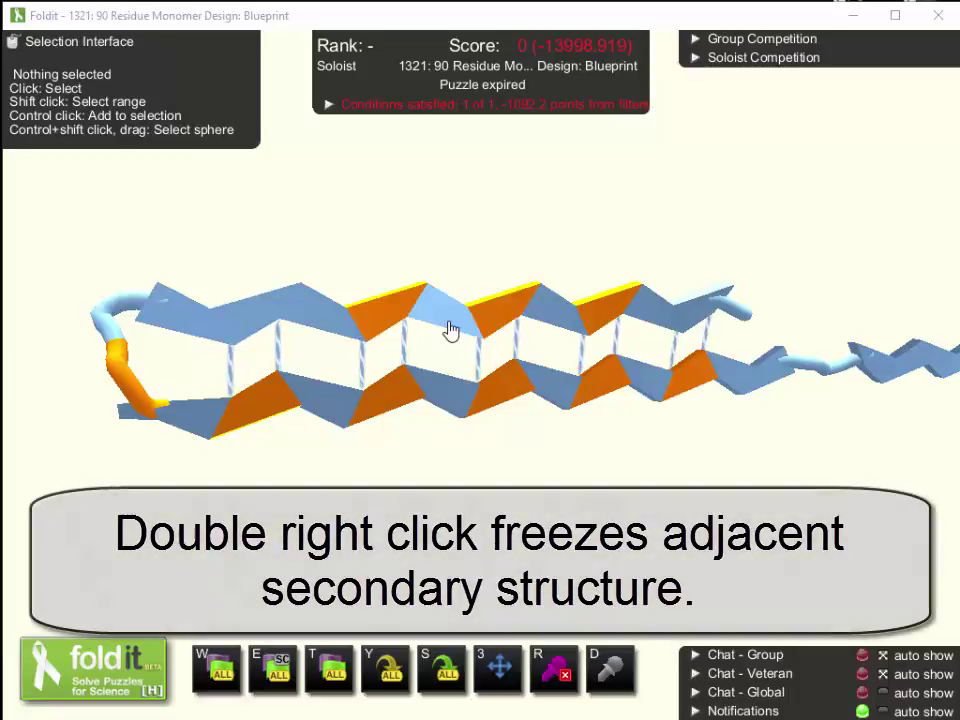
right_click(451, 330)
right_click(451, 330)
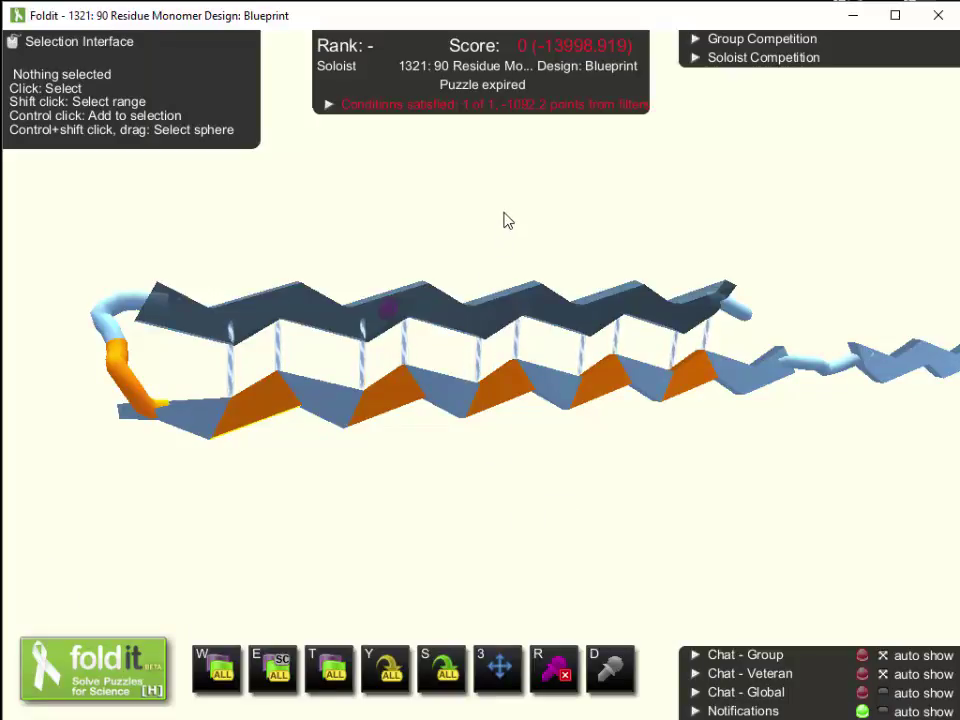
left_click(467, 315)
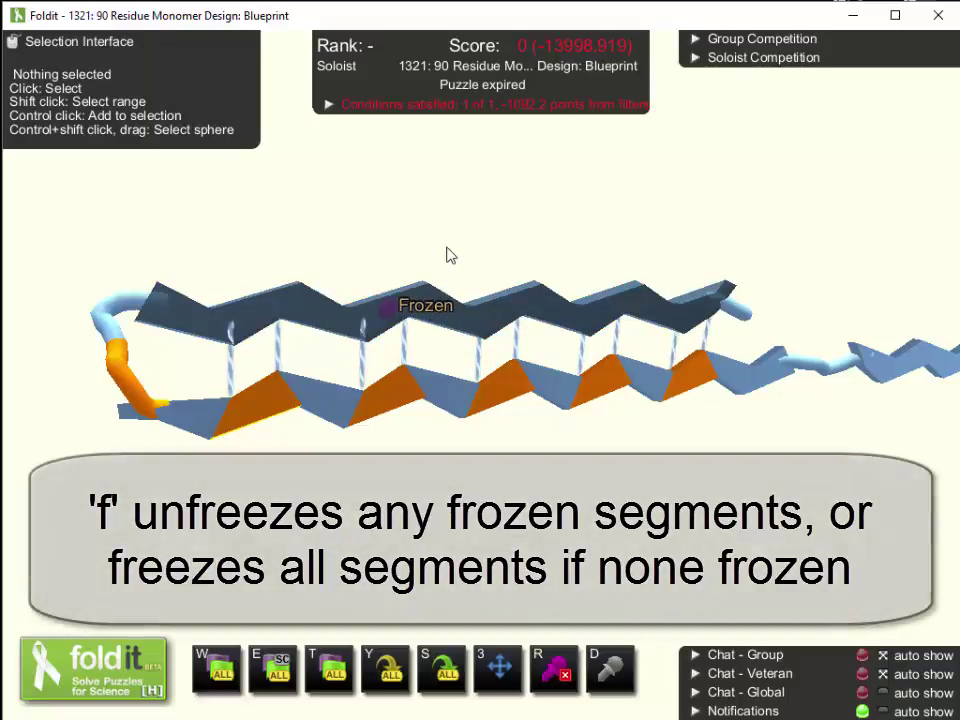
- Unfreeze all frozen segments of the upper sheet, and freeze and unfreeze the loop joining the two sheets
key("f")
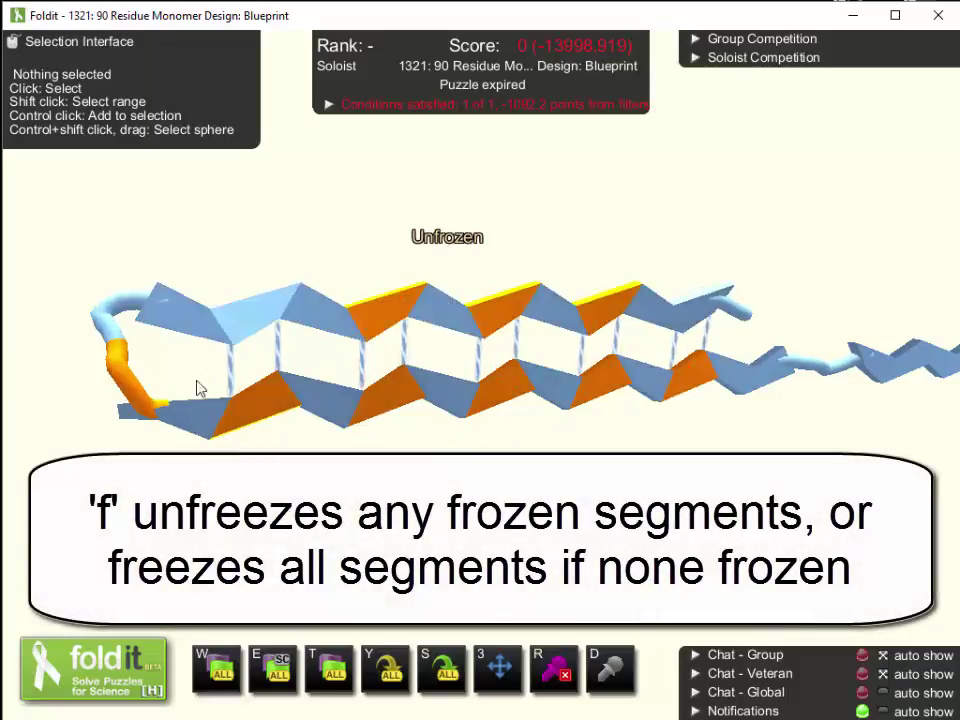
left_click(118, 386)
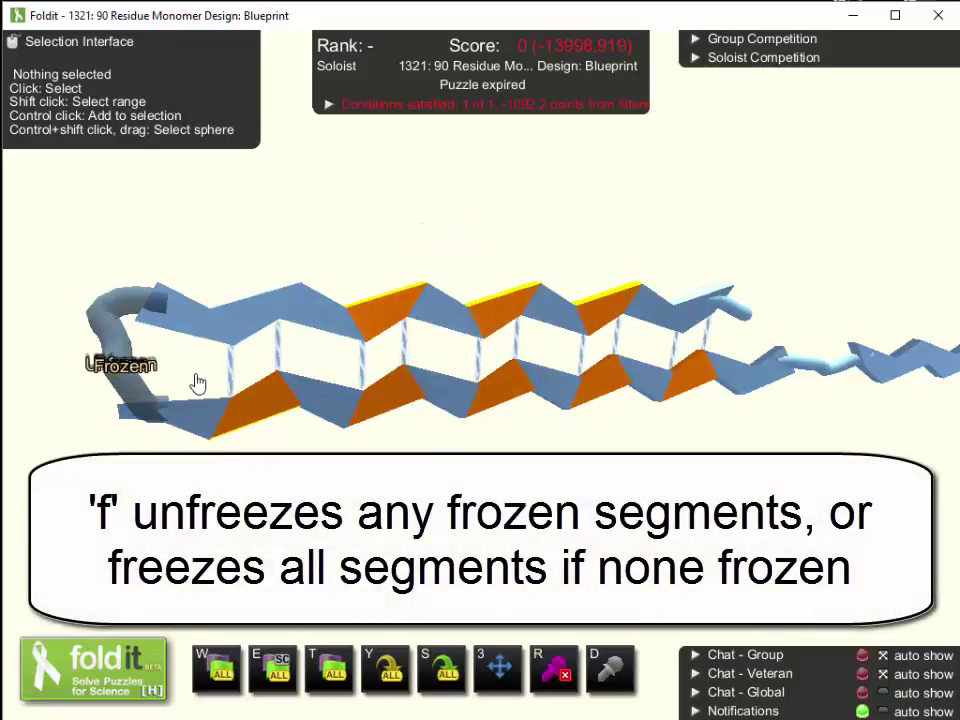
key("f")
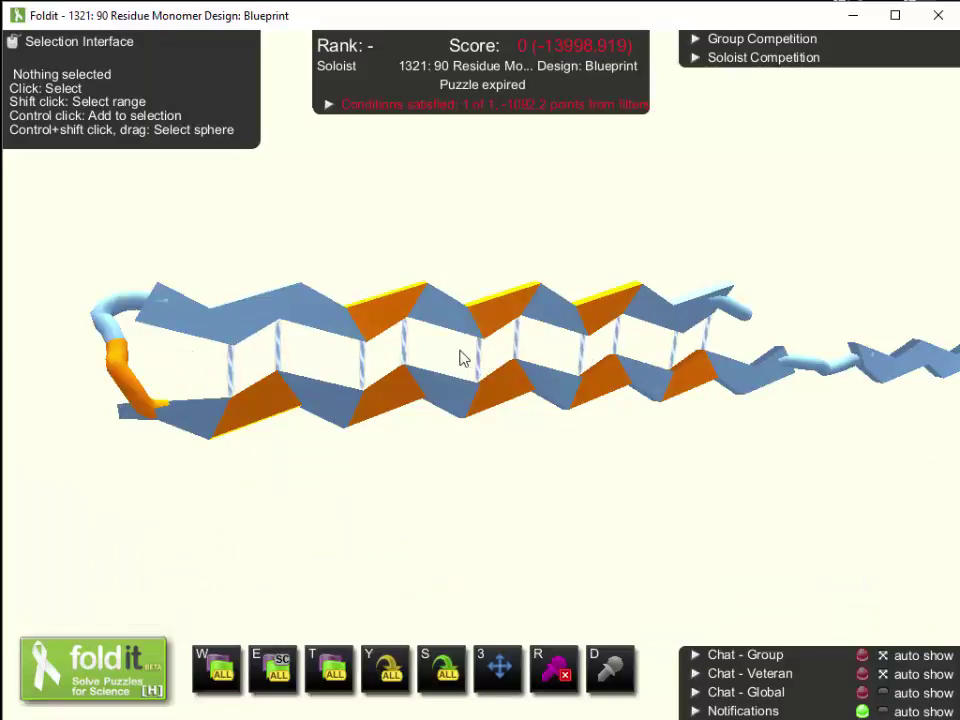
- Freeze the upper sheet around its first orange segment, remove the leftover band, and leave the sheet unfrozen with nothing selected
left_click(395, 330)
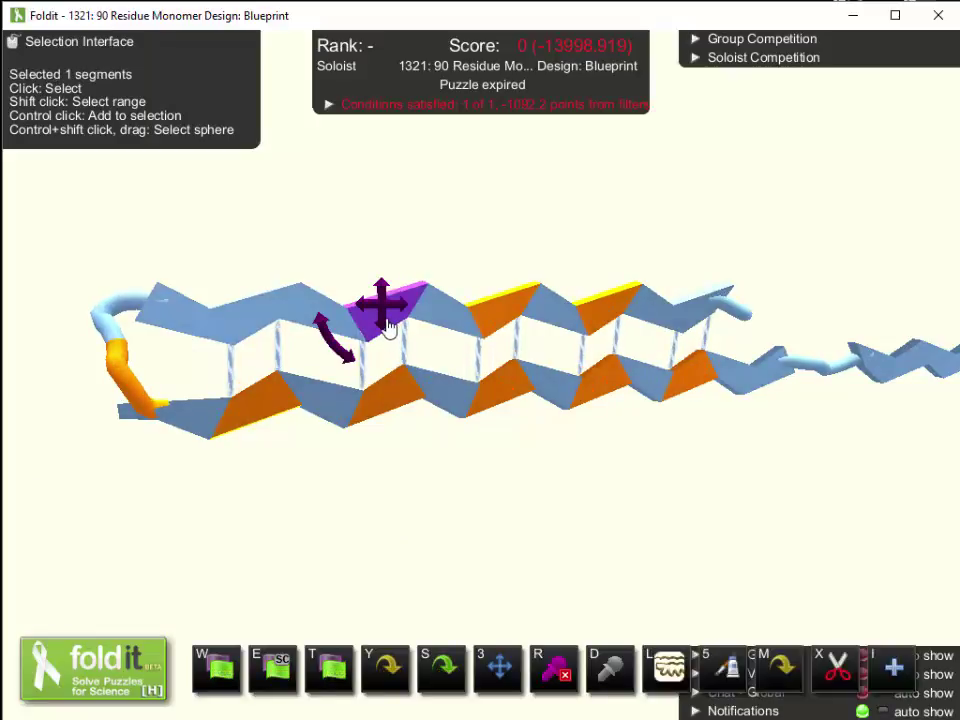
key("f")
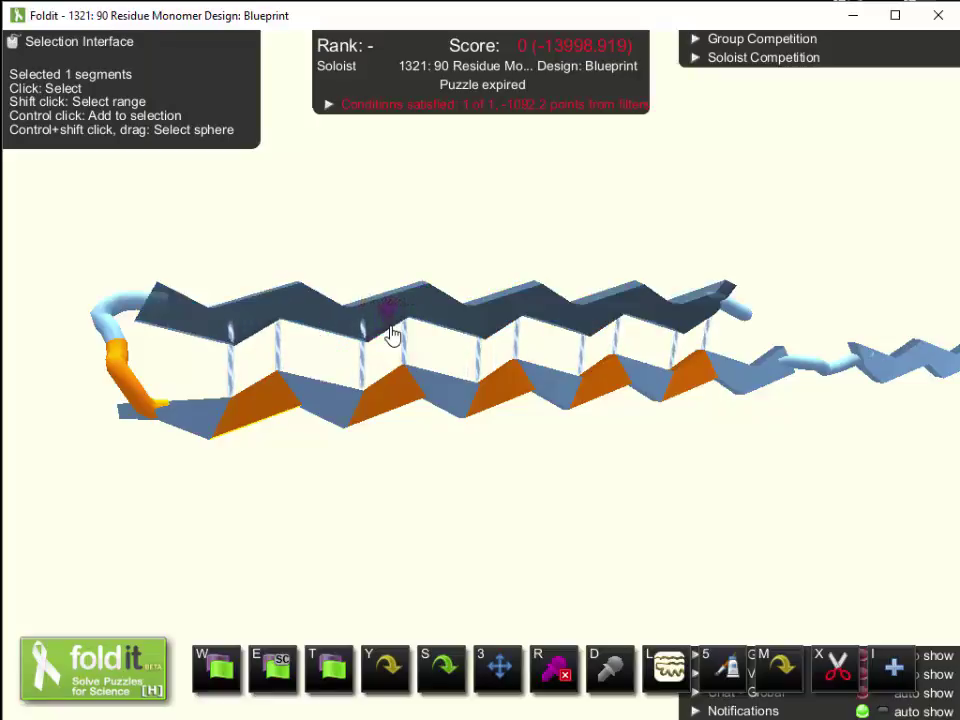
key("r")
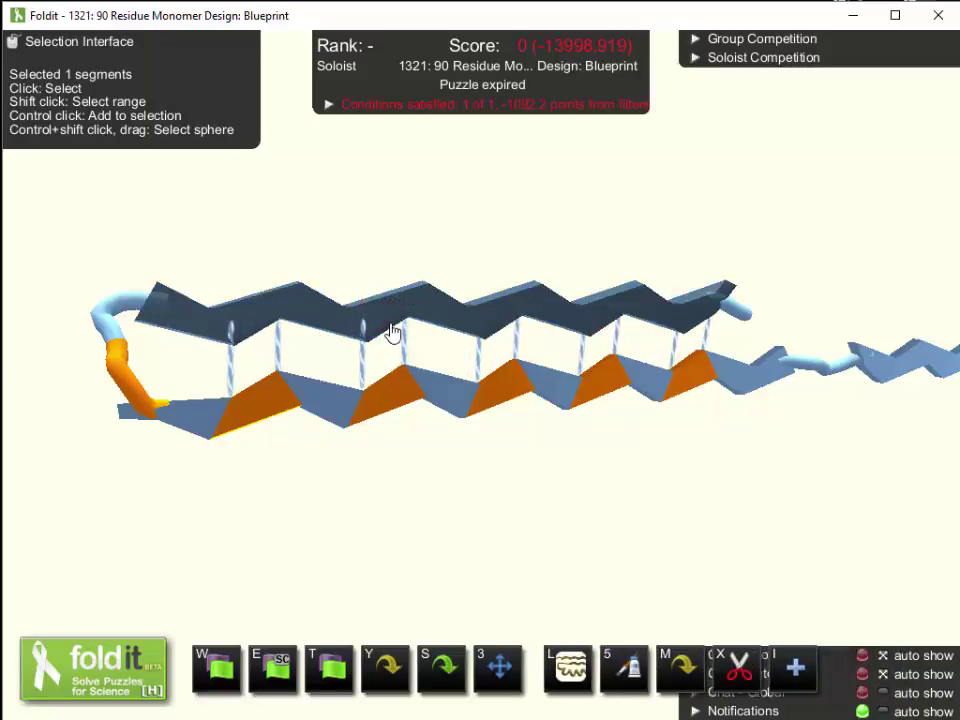
left_click(713, 217)
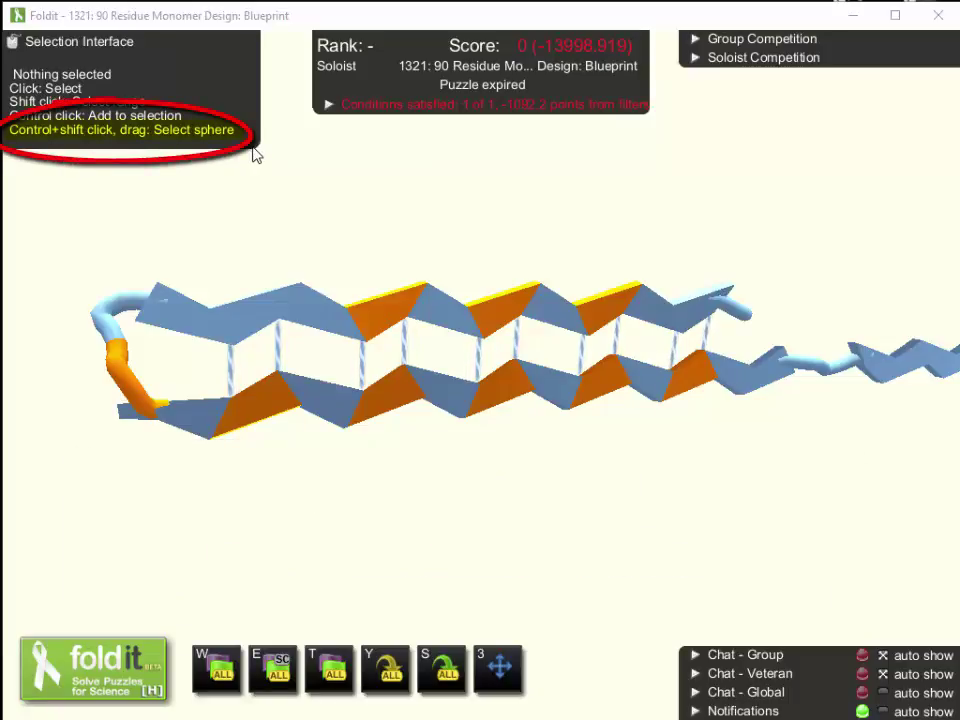
- Sphere-select from the blue segment in the middle of the upper sheet, expand to 18 segments, shrink to 4, and clear the selection
left_click_drag(436, 305, 508, 335, "ctrl+shift")
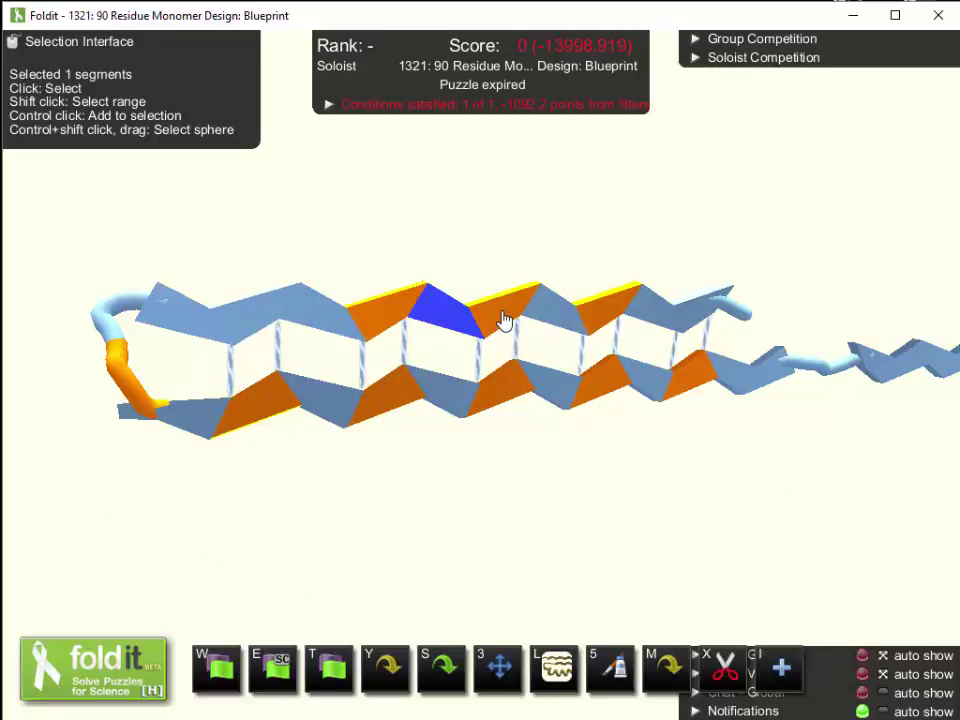
left_click_drag(506, 352, 516, 594, "ctrl+shift")
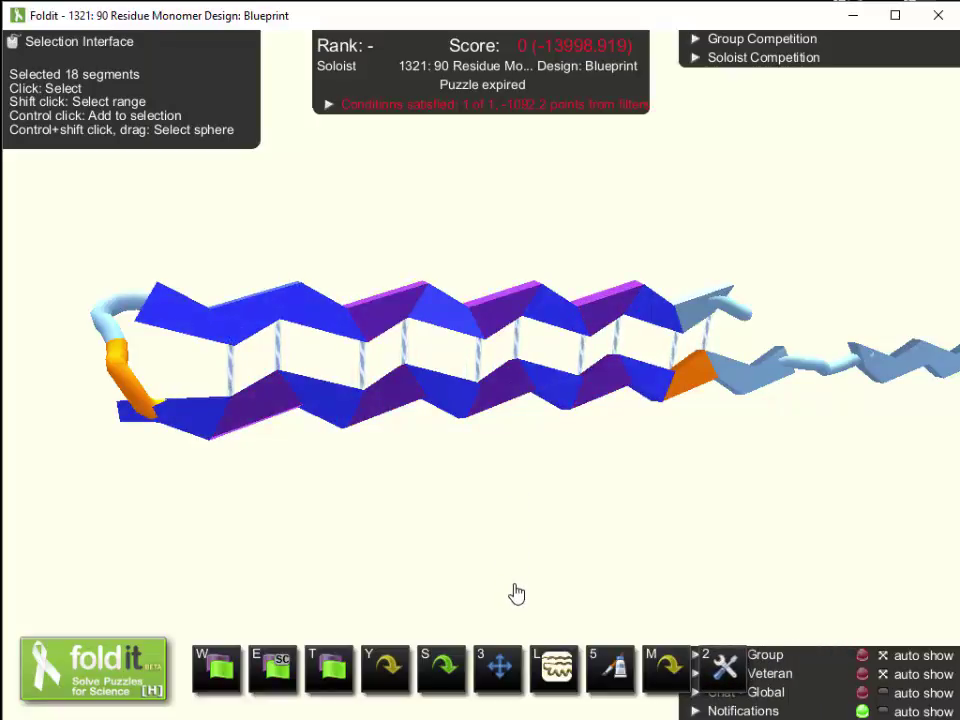
left_click_drag(522, 576, 531, 313, "ctrl+shift")
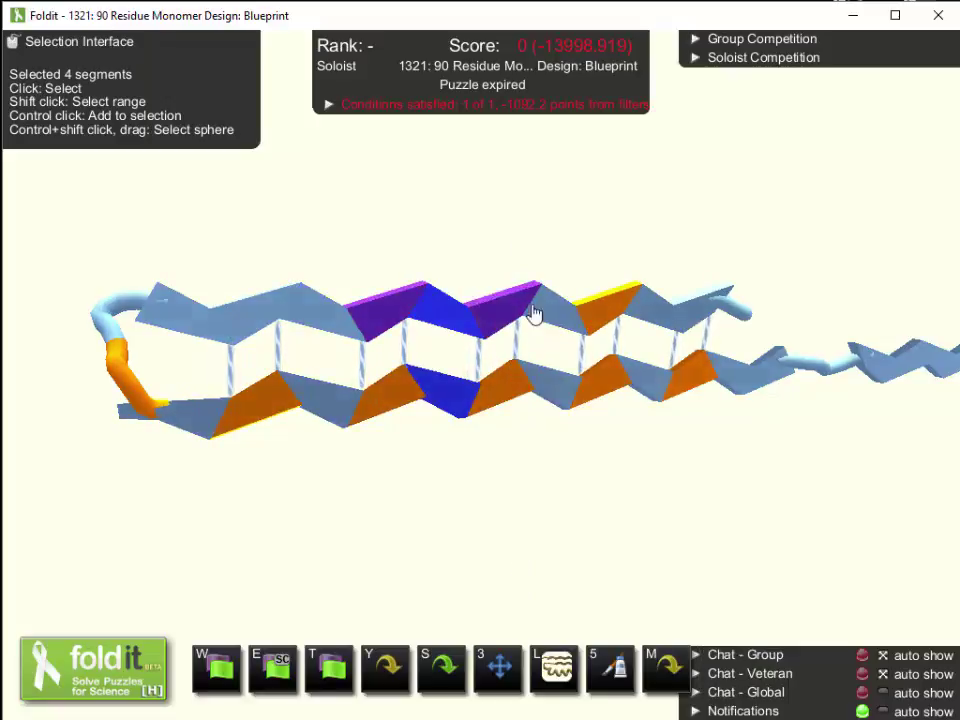
left_click(585, 516)
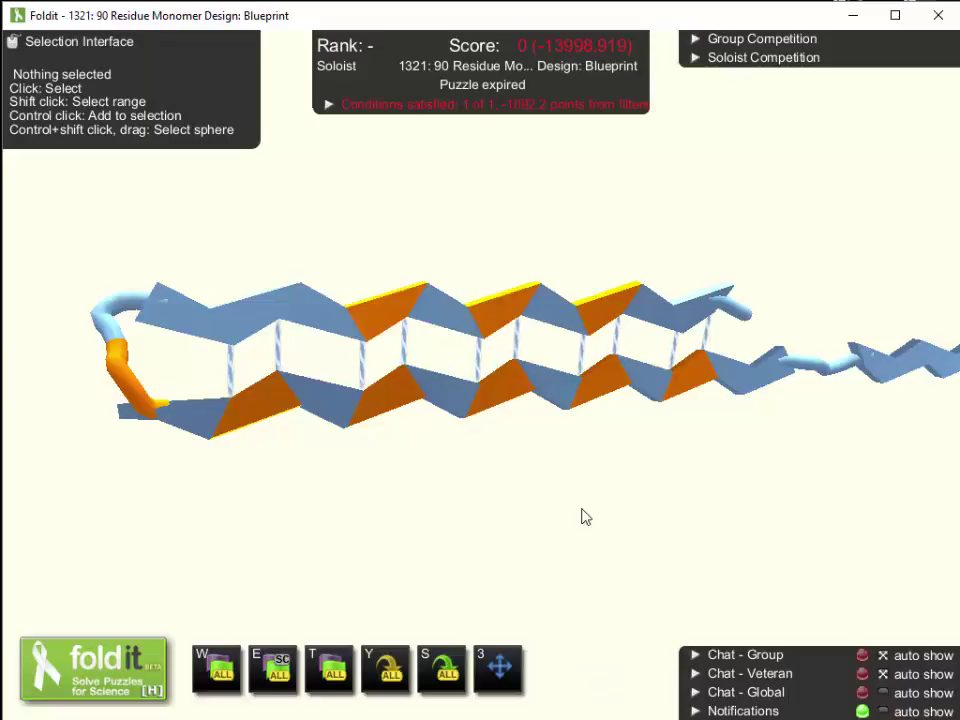